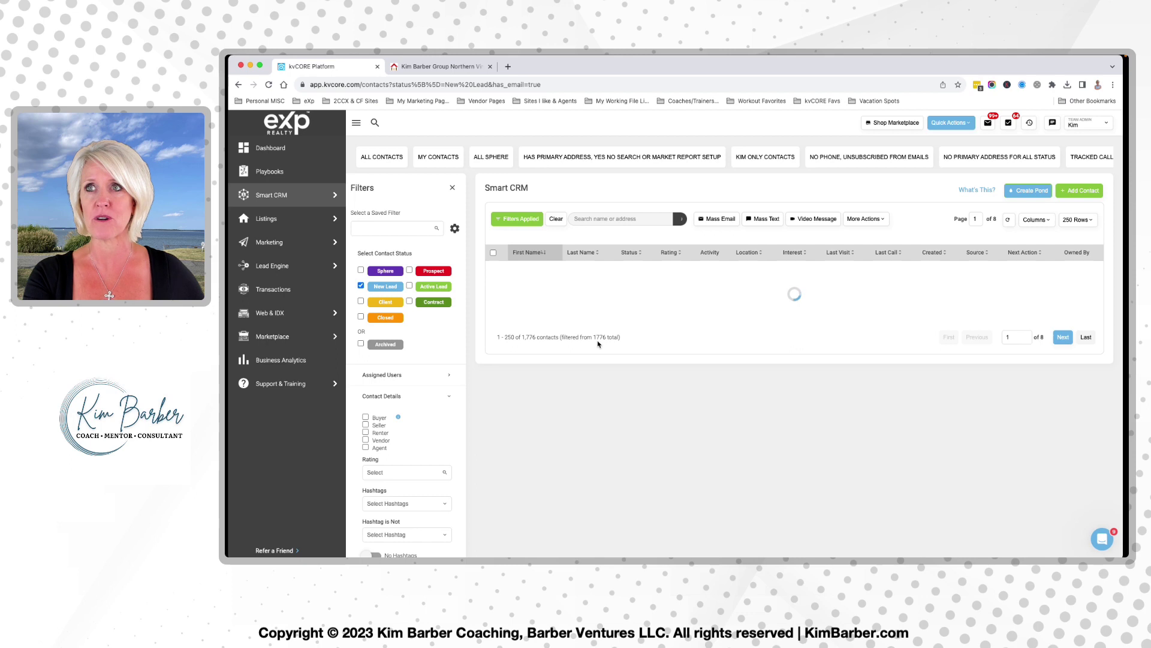
# Step: Add the Buyer contact type to the New Lead filter criteria and apply the filters to the contact list
pyautogui.scroll(-1, 564, 311)
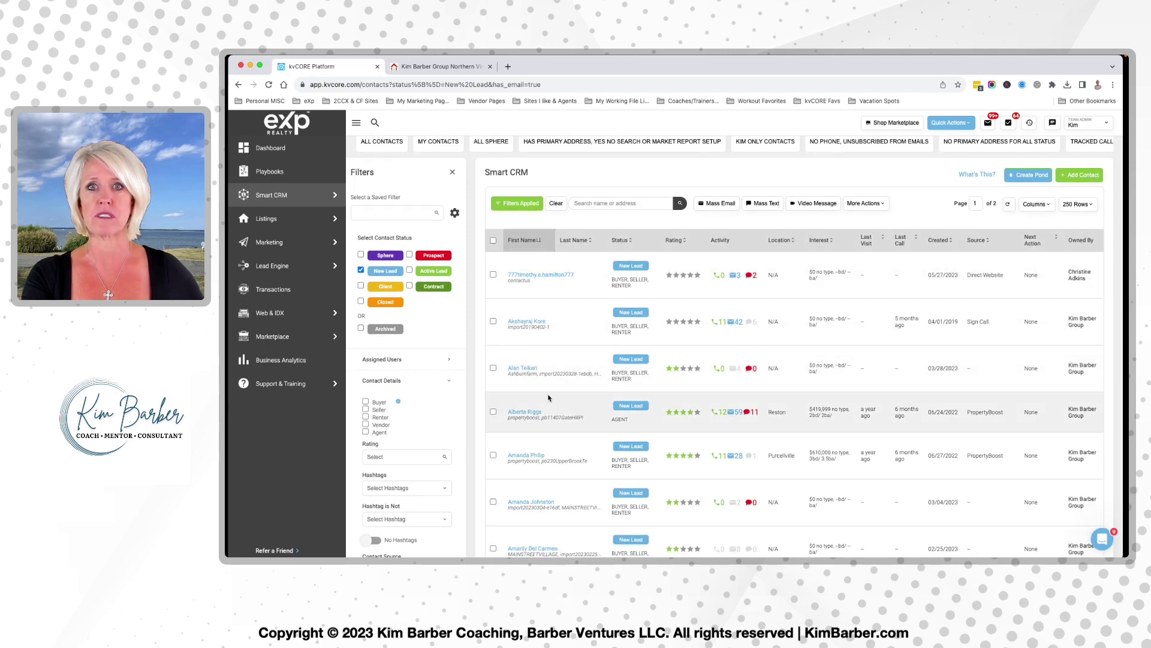
pyautogui.click(529, 244)
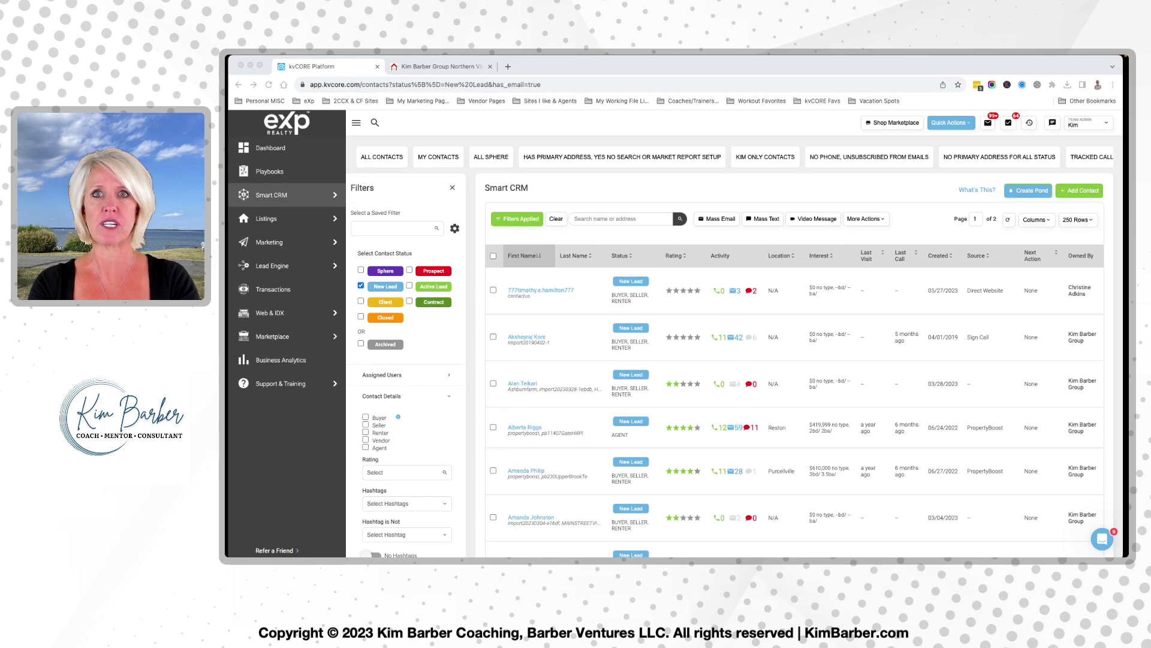
pyautogui.scroll(-3, 729, 347)
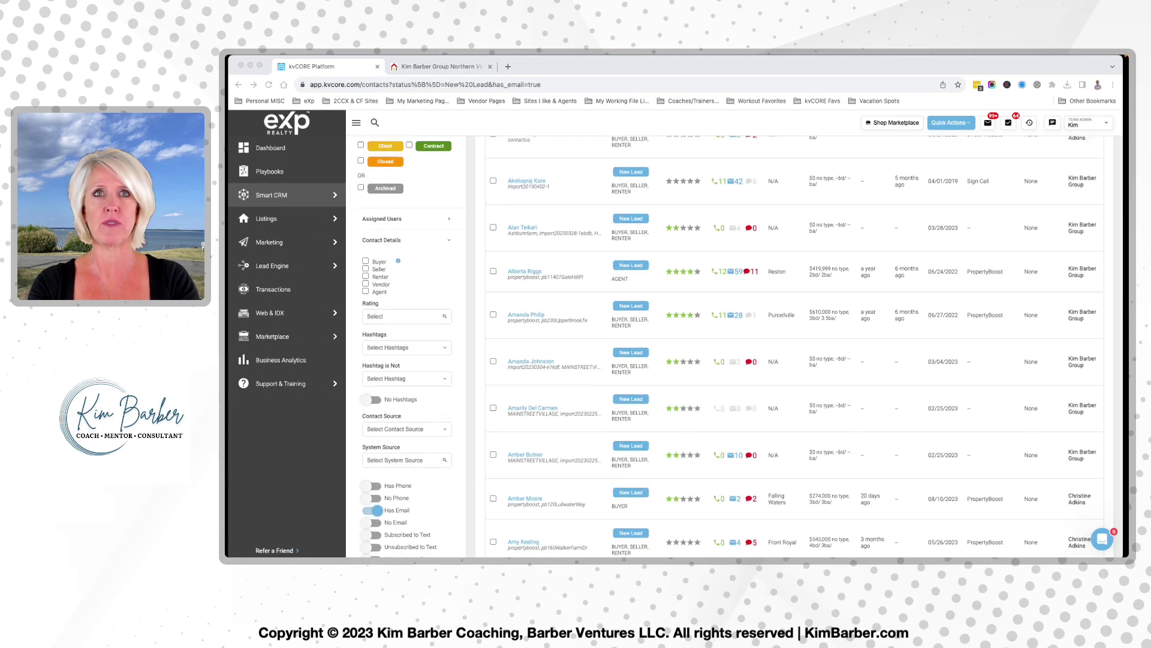
pyautogui.click(365, 261)
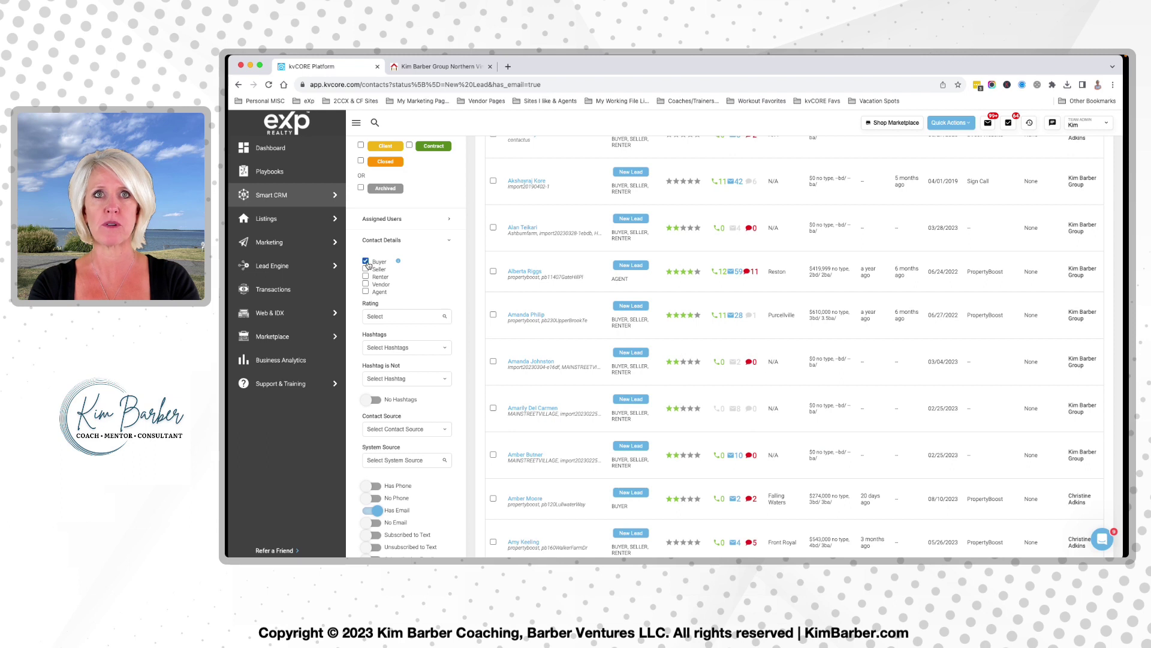
pyautogui.scroll(-1, 434, 268)
pyautogui.scroll(-10, 435, 268)
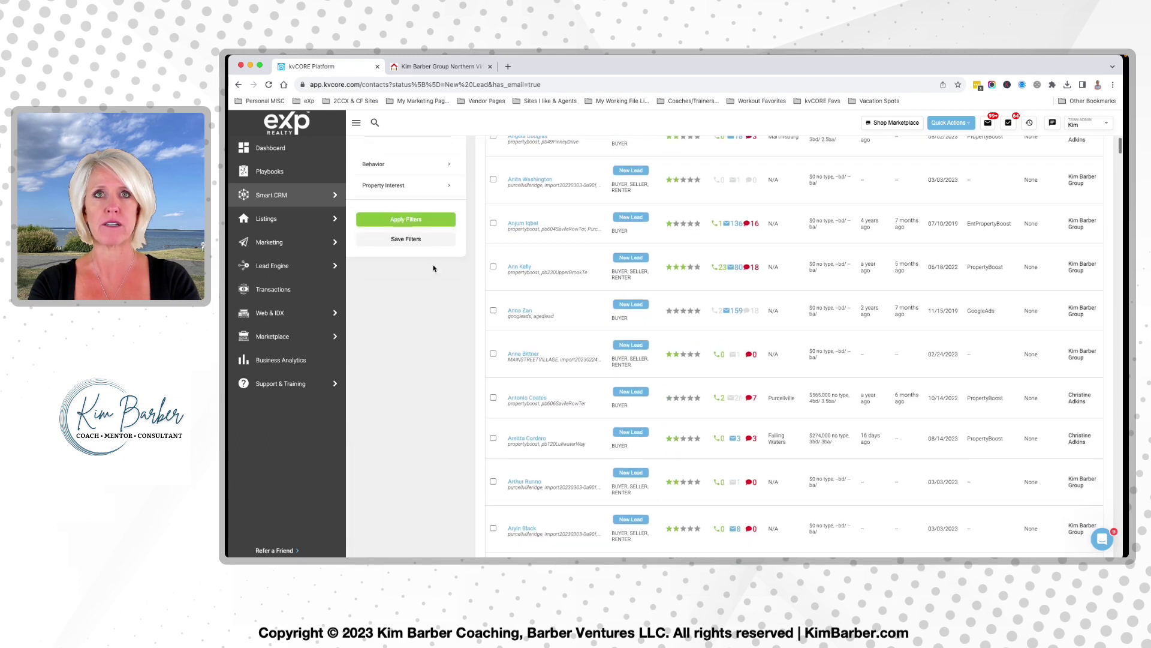
pyautogui.click(402, 191)
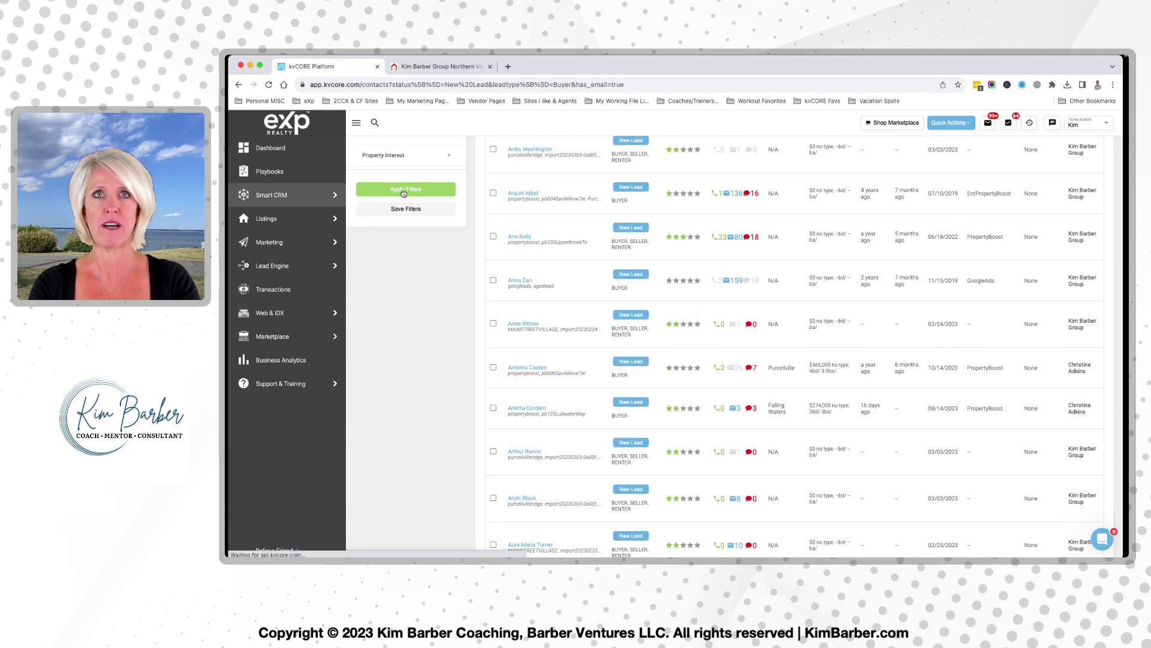
pyautogui.scroll(4, 483, 217)
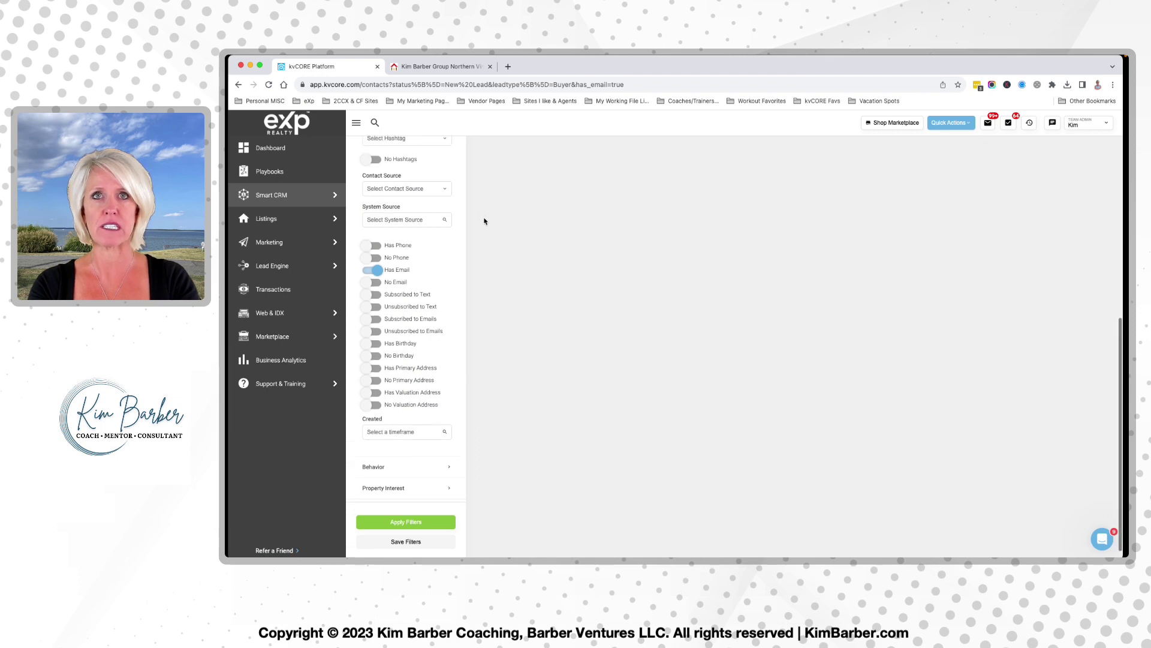
pyautogui.scroll(4, 484, 220)
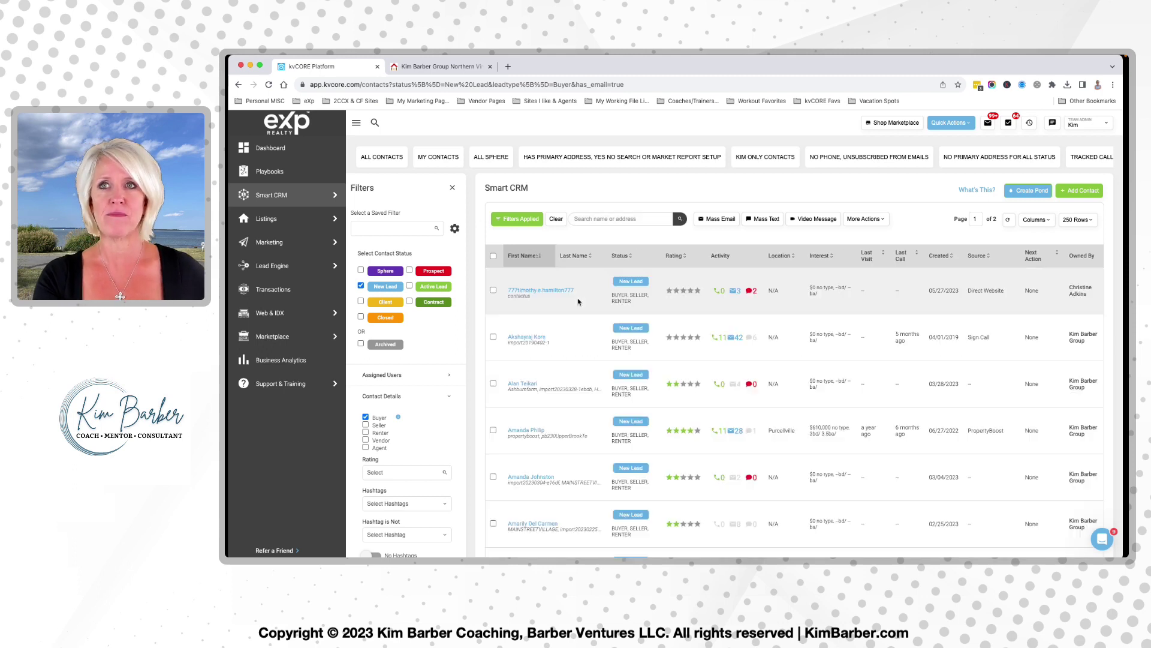
# Step: Replace the Has Email criterion with No Email and reapply the filters
pyautogui.scroll(-1, 557, 276)
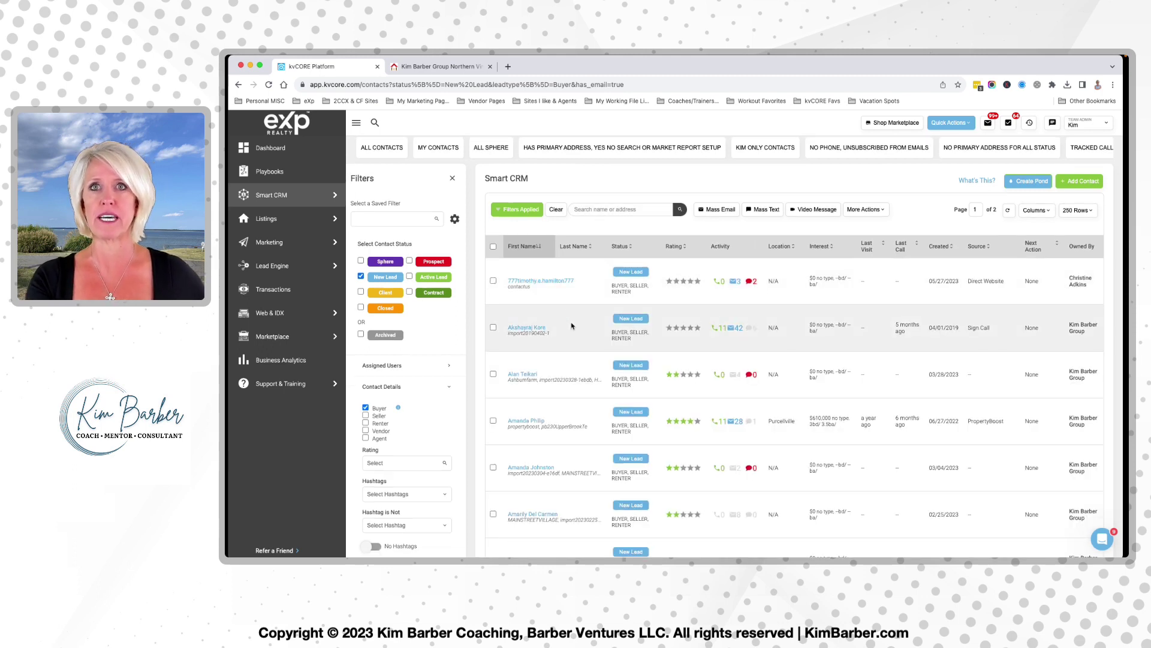
pyautogui.click(531, 246)
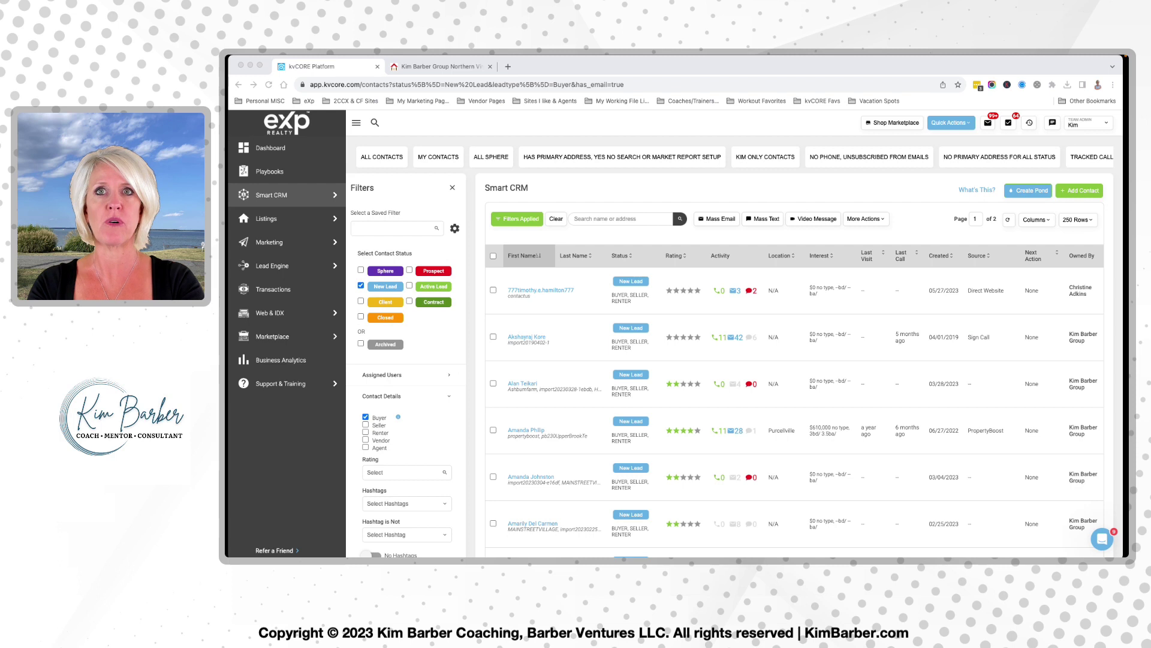
pyautogui.scroll(-5, 729, 346)
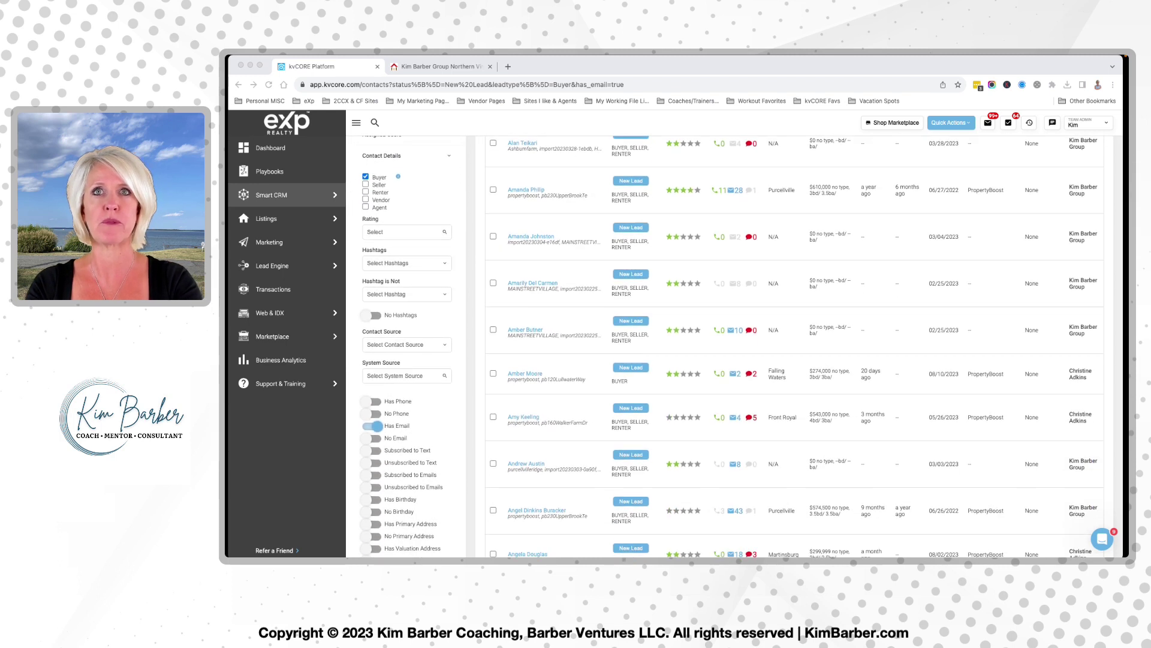
pyautogui.scroll(-4, 724, 346)
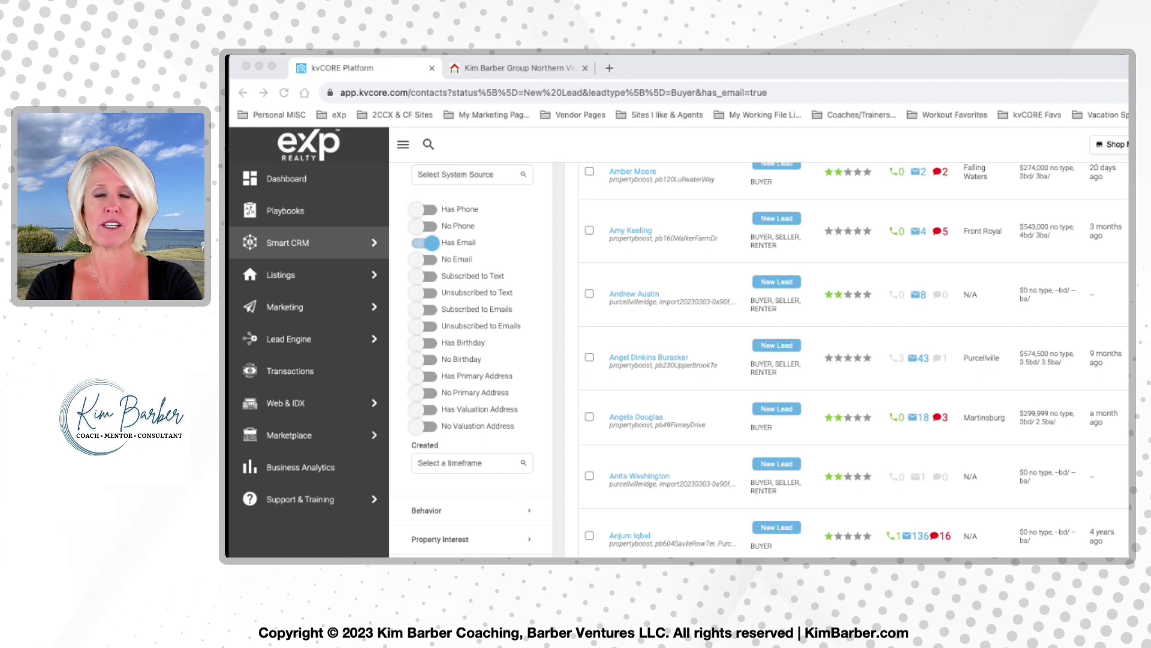
pyautogui.click(422, 247)
pyautogui.click(422, 245)
pyautogui.click(430, 260)
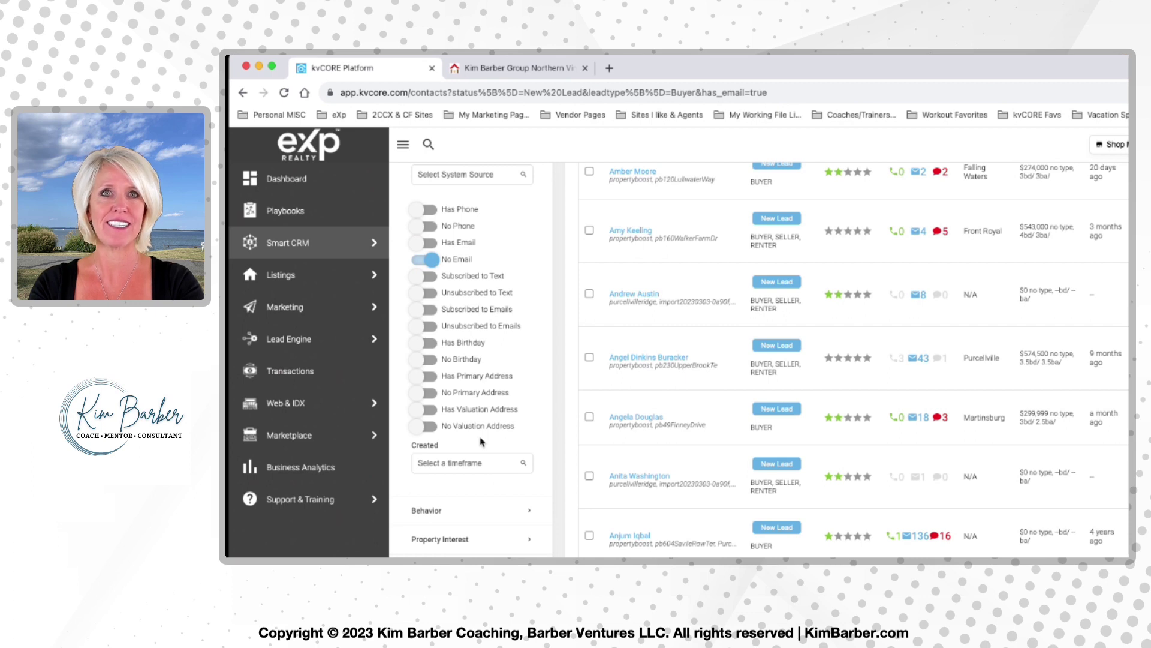
pyautogui.scroll(-6, 483, 443)
pyautogui.click(471, 226)
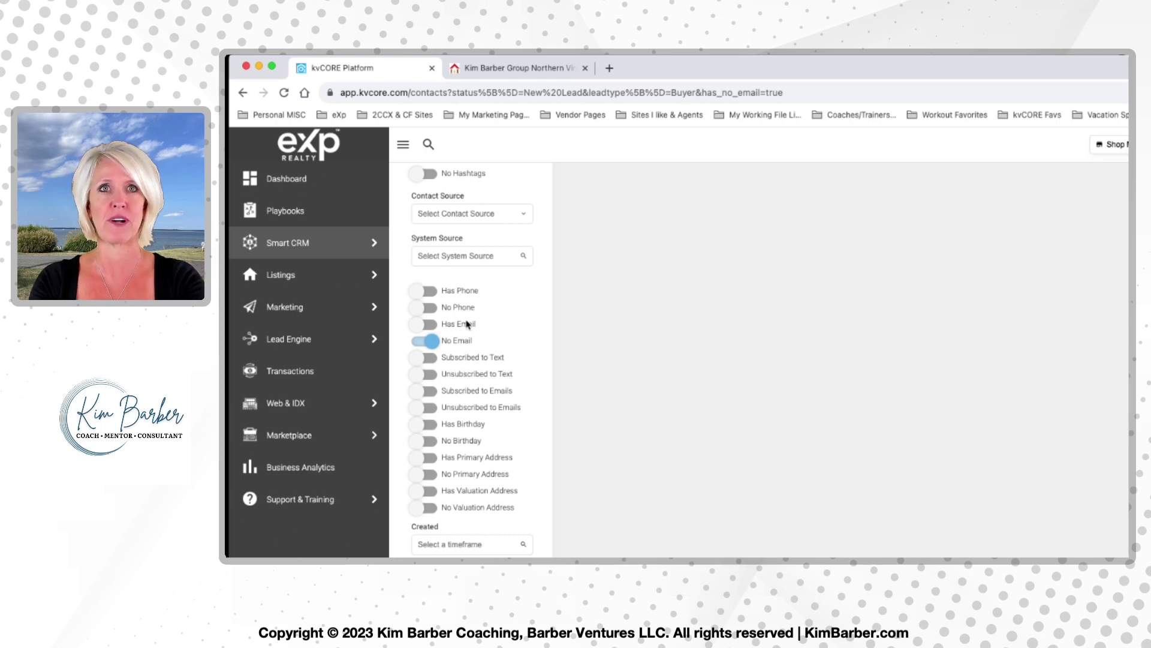
# Step: Examine the filtered list of New Lead buyers without an email, checking their contact names, activity and source
pyautogui.scroll(6, 519, 326)
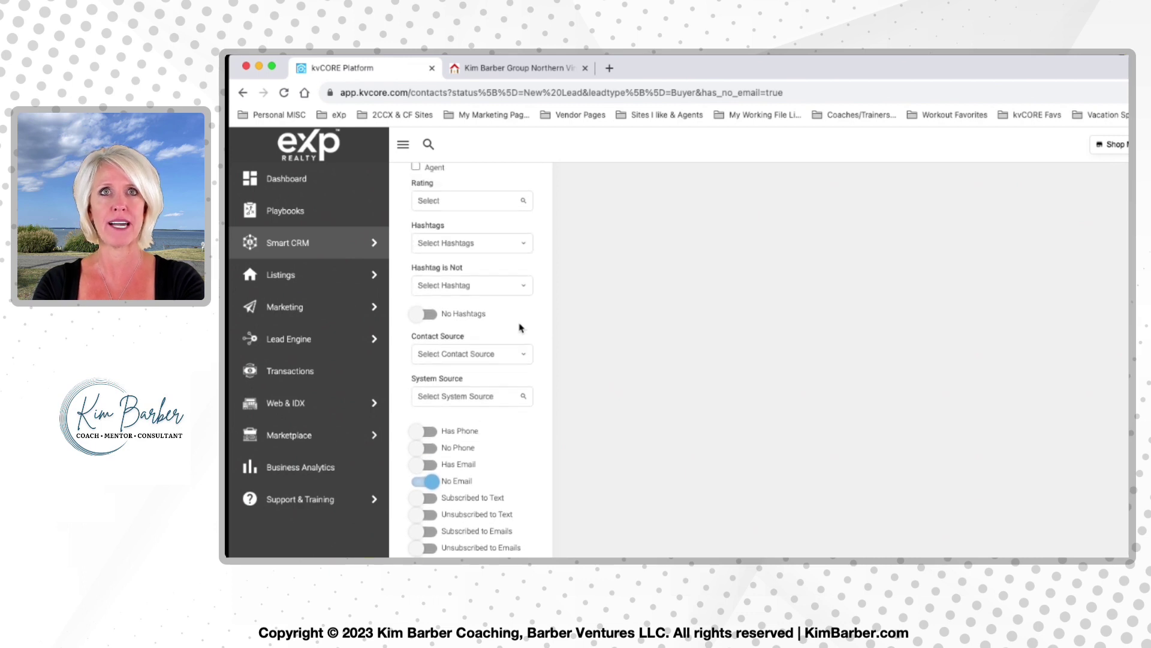
pyautogui.scroll(3, 498, 294)
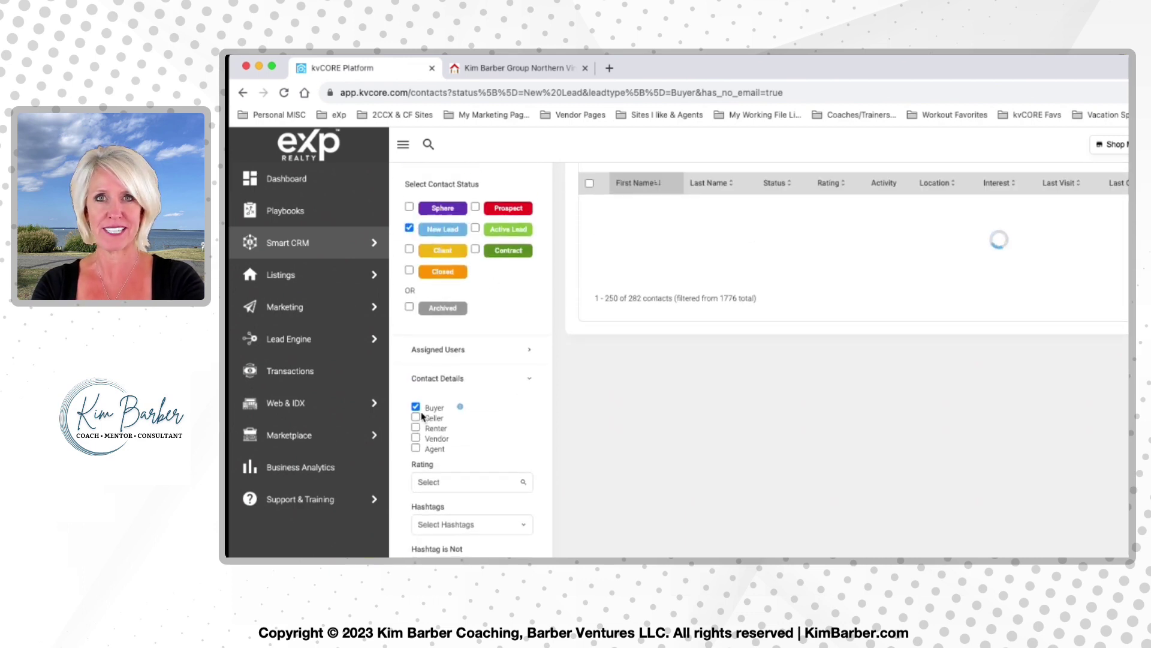
pyautogui.scroll(-4, 525, 442)
pyautogui.scroll(-4, 525, 442)
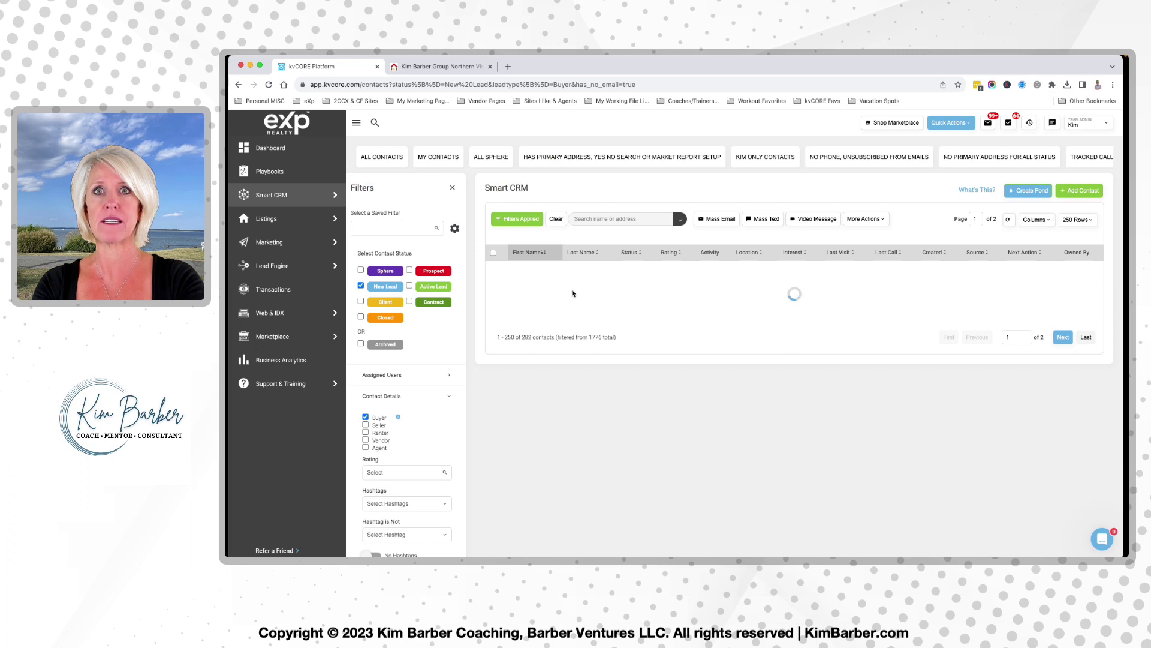
pyautogui.scroll(-4, 563, 306)
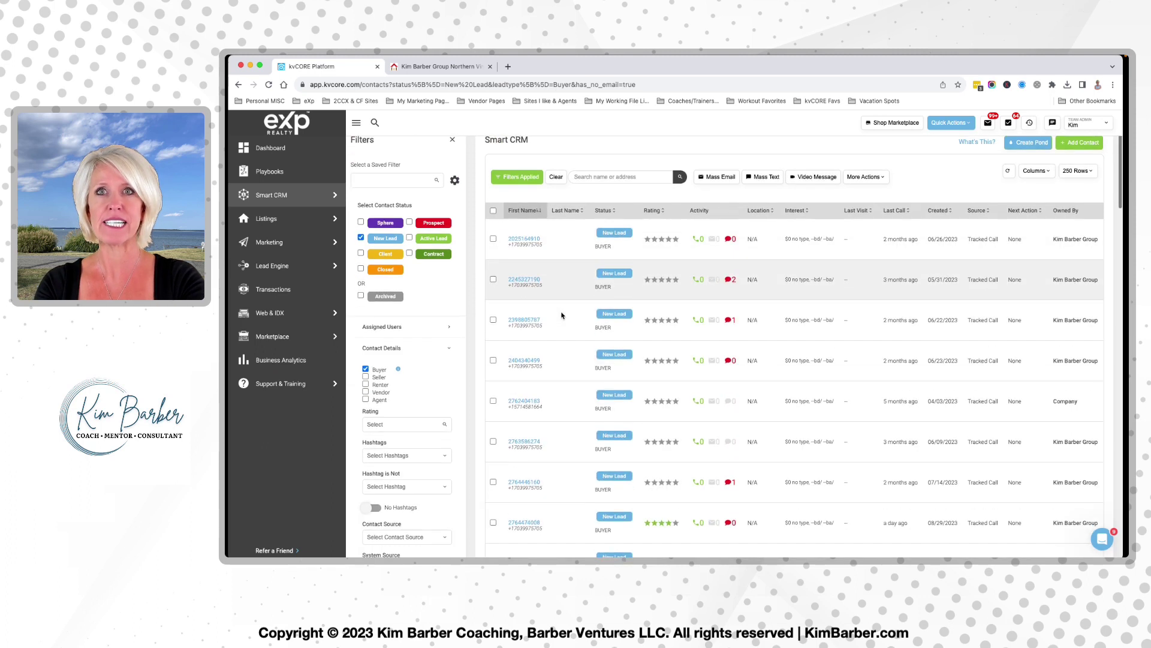
pyautogui.scroll(-5, 531, 349)
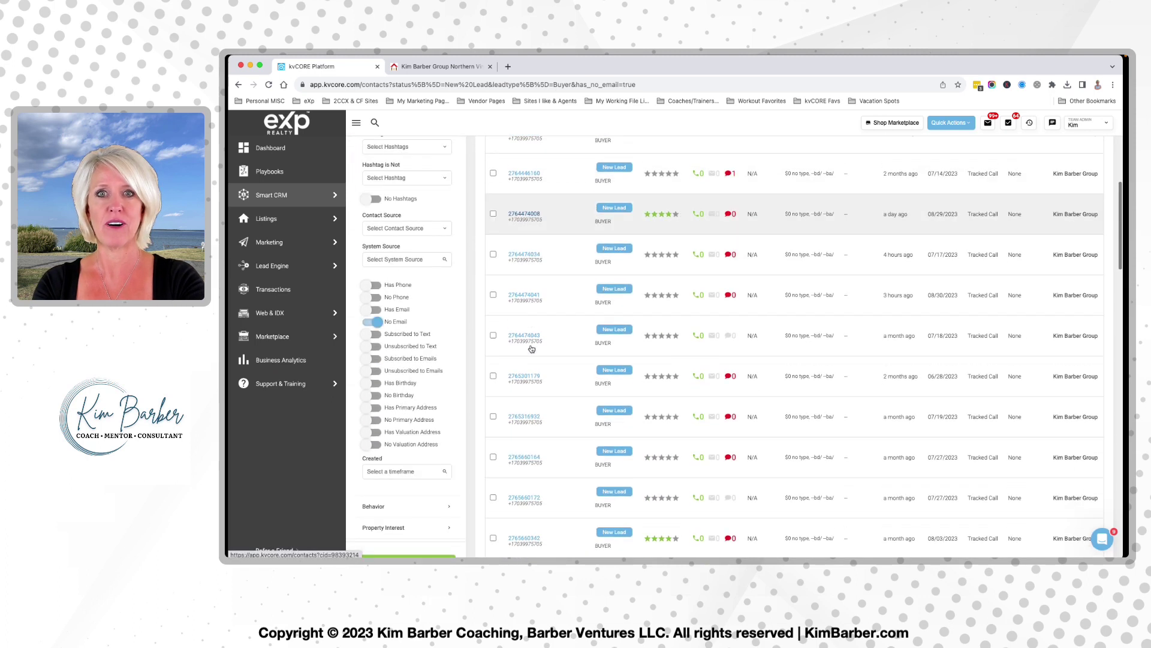
pyautogui.scroll(-10, 532, 349)
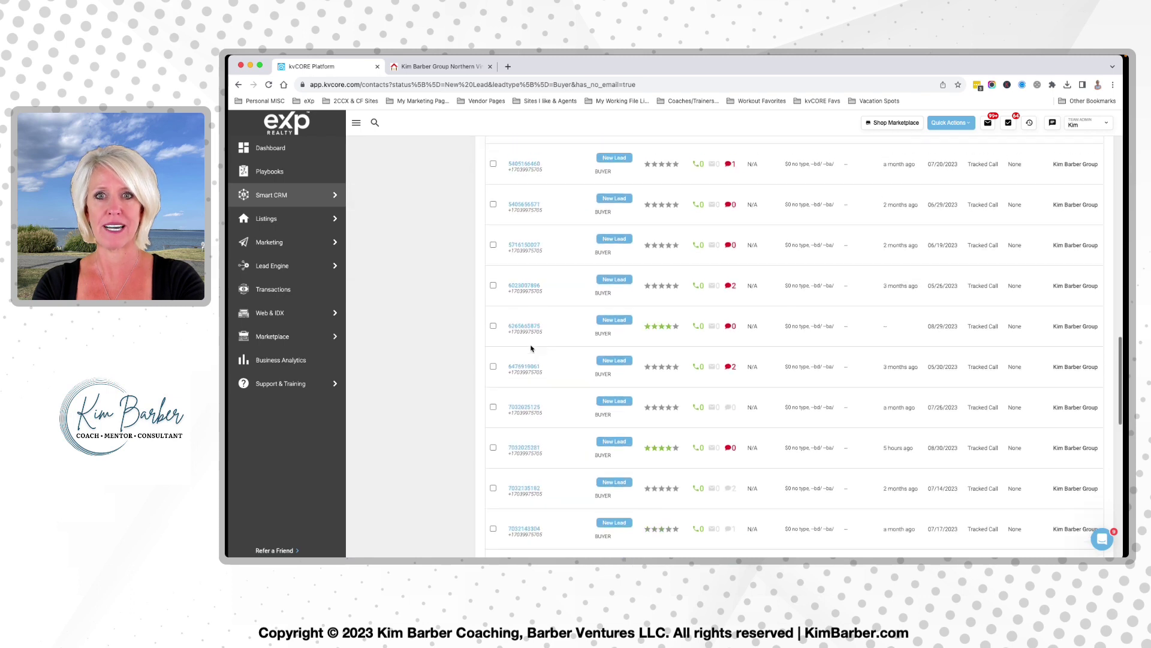
pyautogui.scroll(-4, 531, 349)
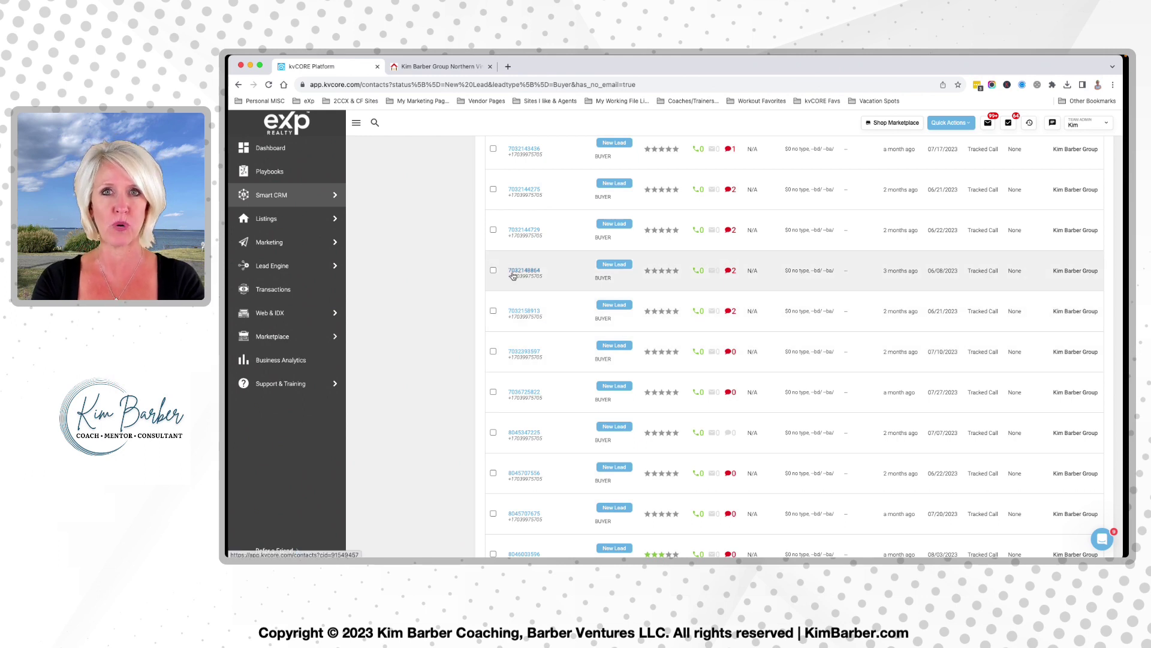
pyautogui.scroll(5, 520, 261)
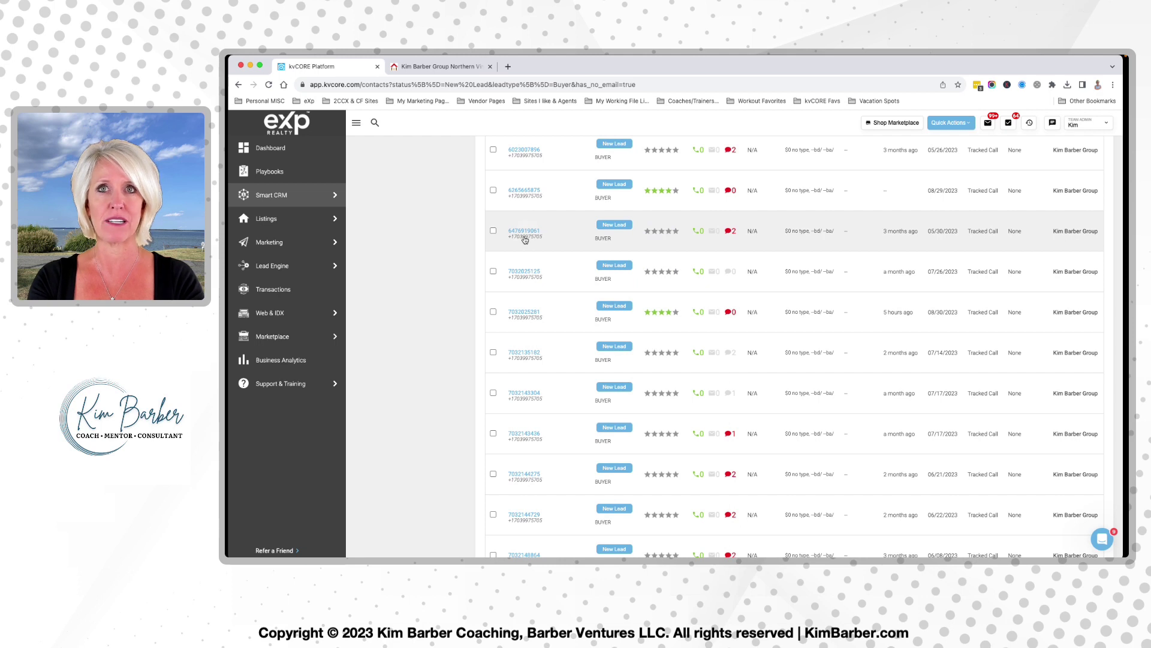
pyautogui.scroll(8, 526, 234)
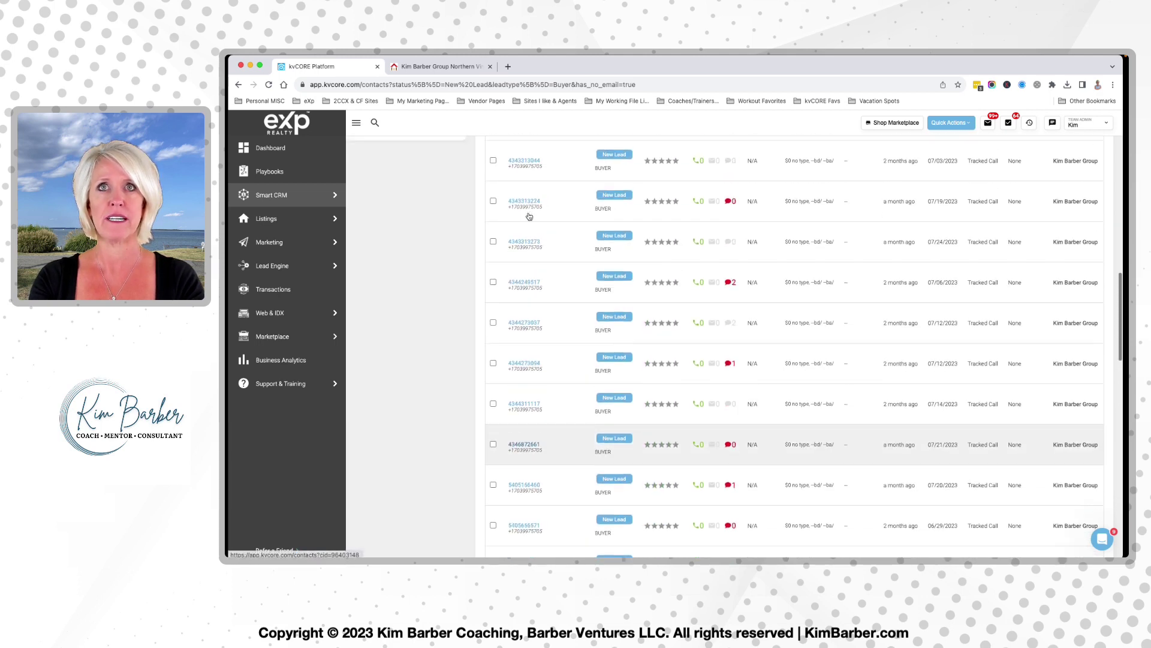
# Step: Start saving the current filter criteria as a new saved filter
pyautogui.scroll(3, 528, 240)
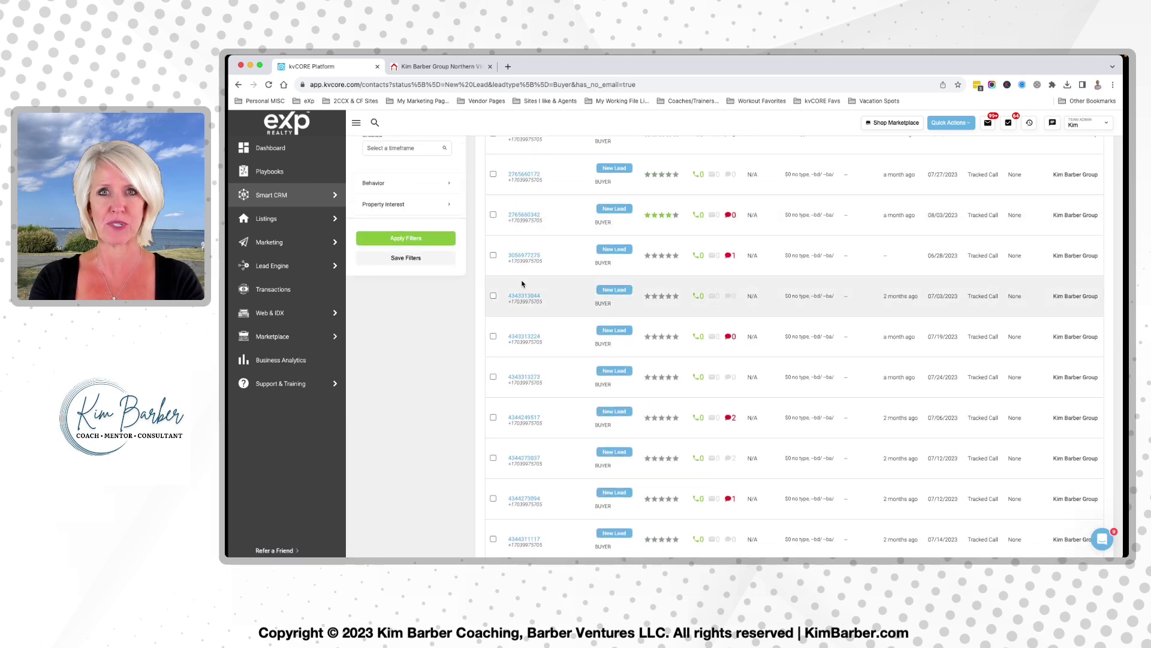
pyautogui.click(401, 259)
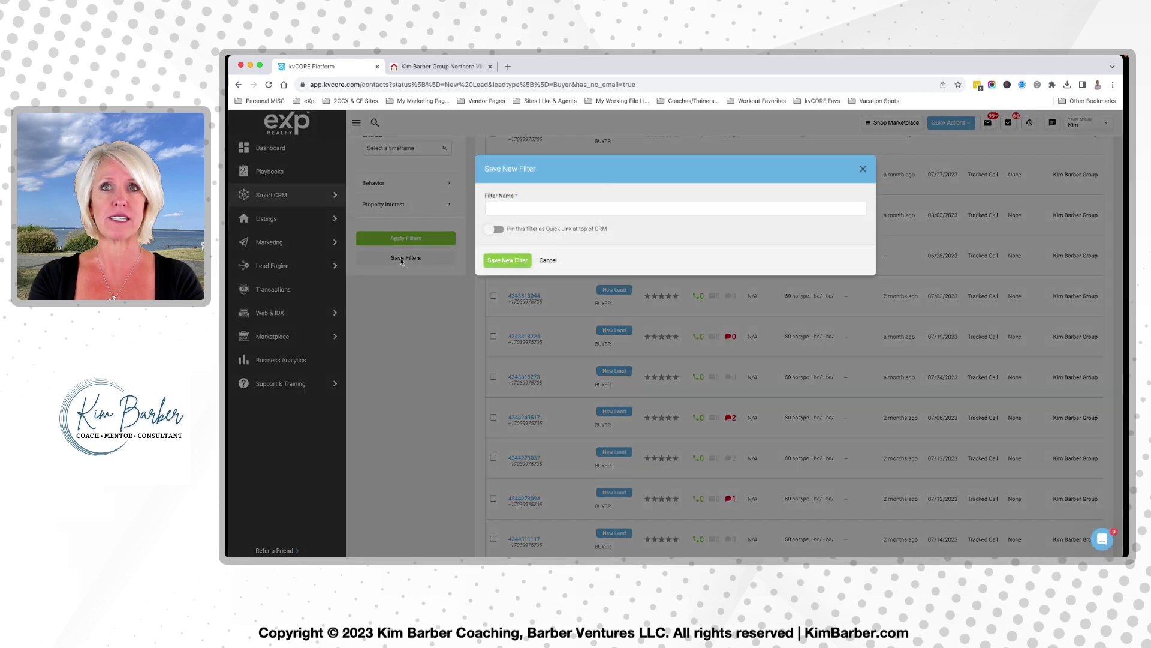
pyautogui.click(500, 231)
pyautogui.click(500, 230)
pyautogui.click(516, 207)
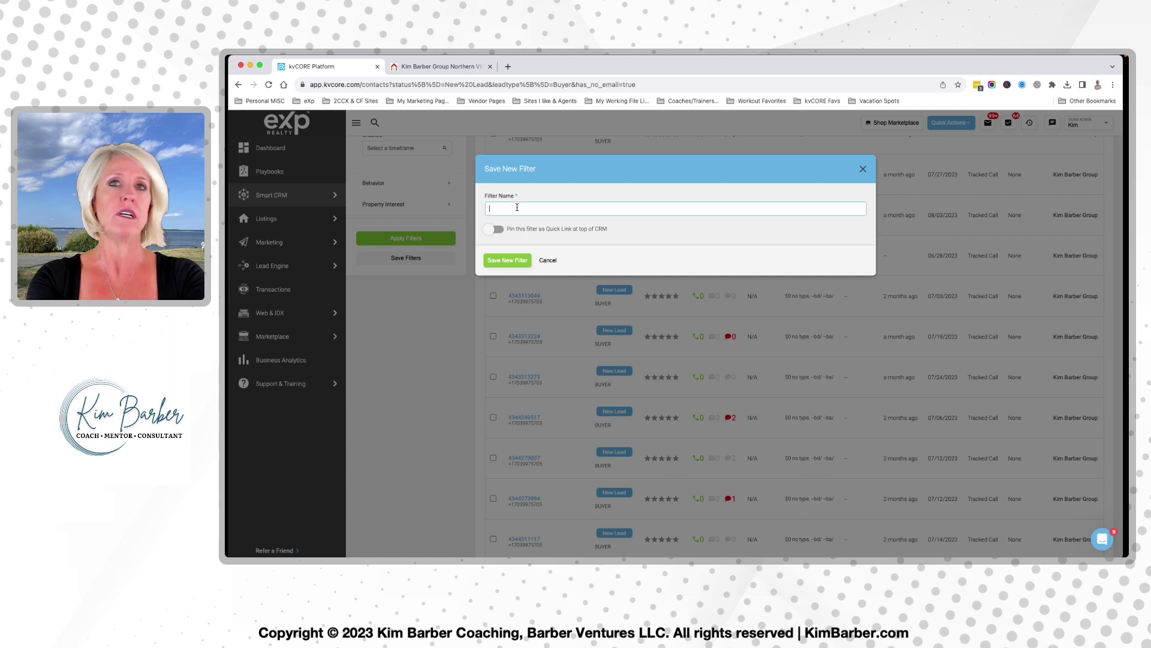
pyautogui.write('New Leads no Email')
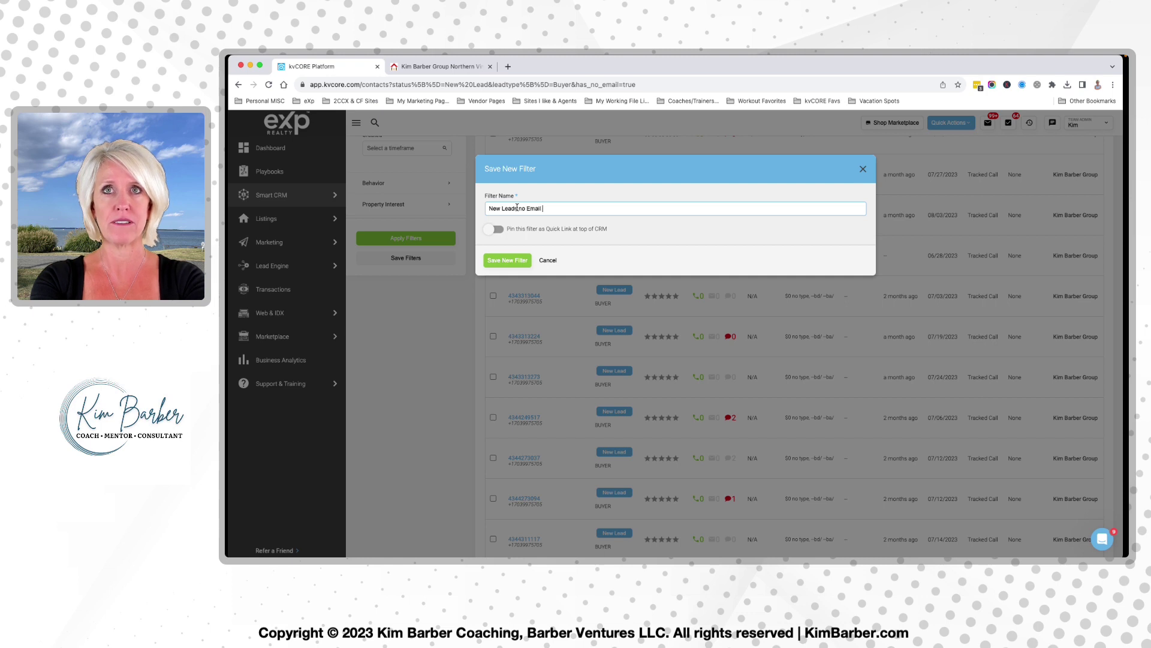
pyautogui.press('BackSpace')
pyautogui.press('BackSpace')
pyautogui.press('BackSpace')
pyautogui.press('BackSpace')
pyautogui.press('BackSpace')
pyautogui.press('BackSpace')
pyautogui.press('BackSpace')
pyautogui.press('BackSpace')
pyautogui.press('BackSpace')
pyautogui.press('BackSpace')
# Step: Name the new filter "Smart Number Filter", pin it as a quick link at the top of the CRM, and save it
pyautogui.write('Smart Number')
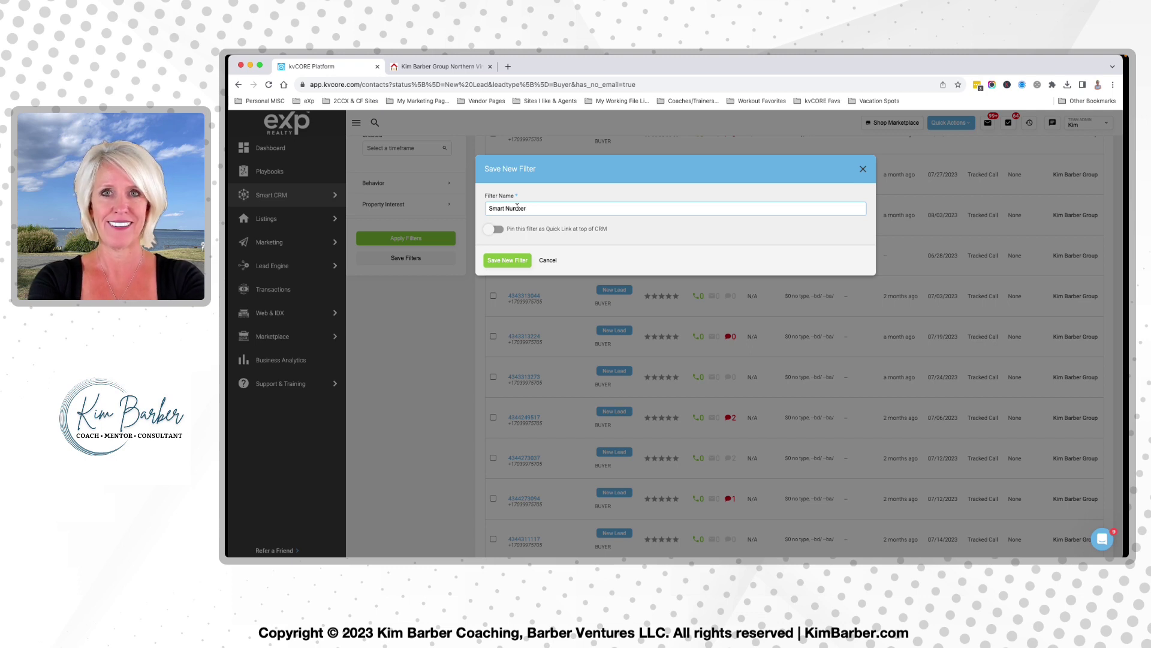
pyautogui.write(' Leads to Scan')
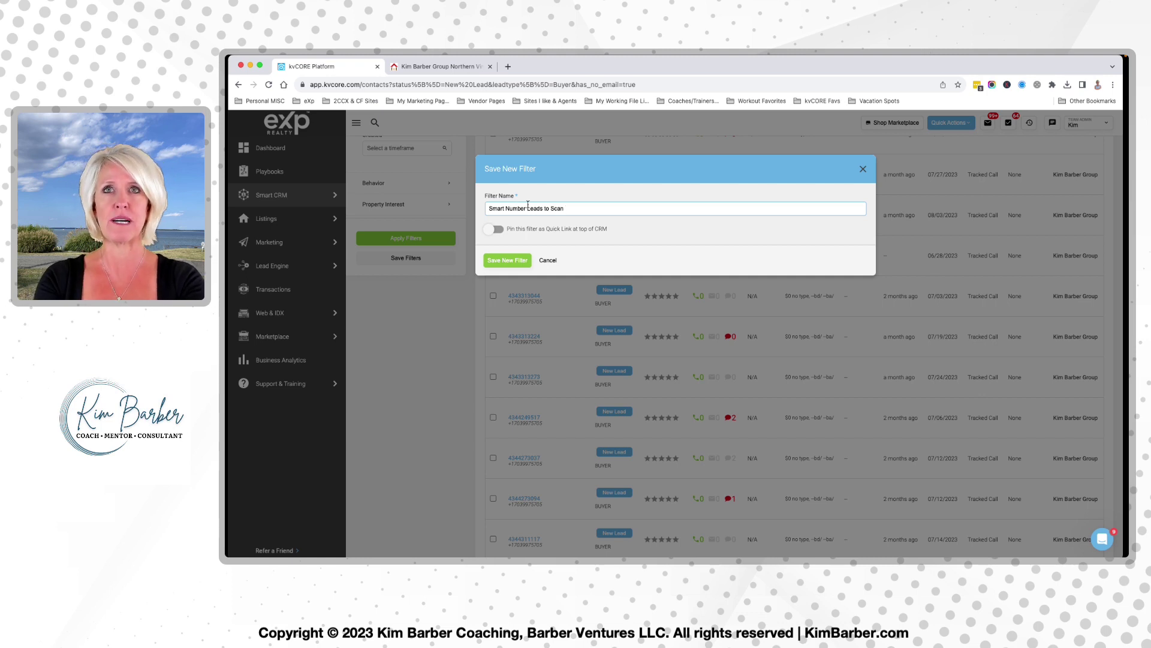
pyautogui.press('BackSpace')
pyautogui.press('BackSpace')
pyautogui.press('BackSpace')
pyautogui.press('BackSpace')
pyautogui.press('BackSpace')
pyautogui.press('BackSpace')
pyautogui.press('BackSpace')
pyautogui.press('BackSpace')
pyautogui.press('BackSpace')
pyautogui.press('BackSpace')
pyautogui.press('BackSpace')
pyautogui.press('BackSpace')
pyautogui.press('BackSpace')
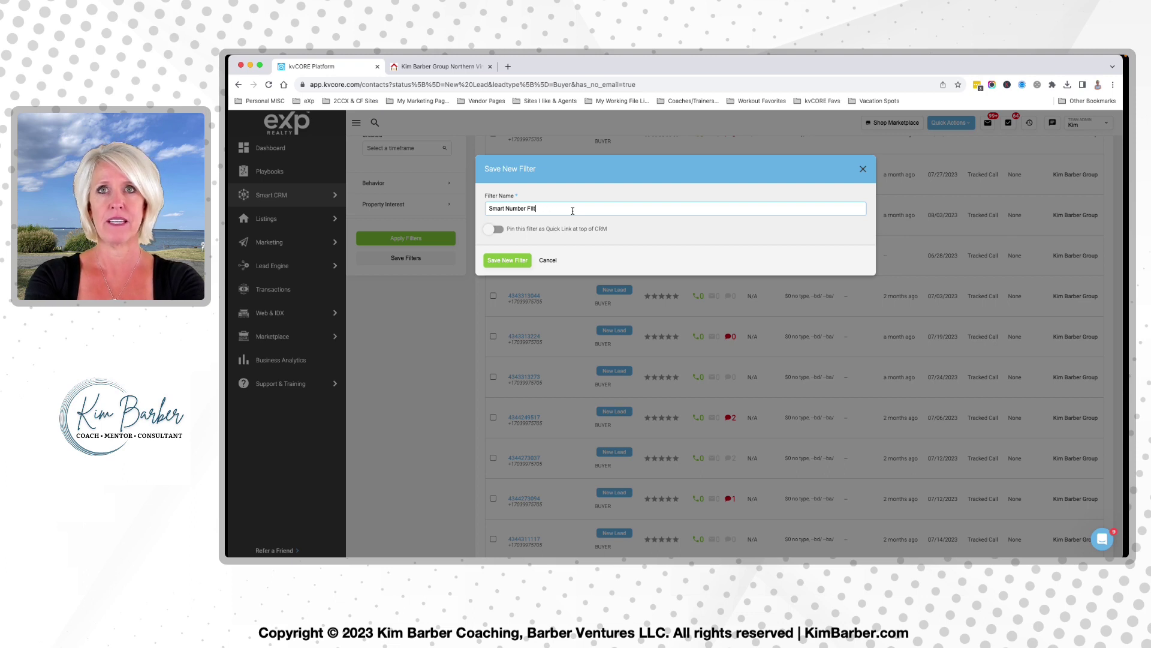
pyautogui.write('Filter')
pyautogui.click(518, 229)
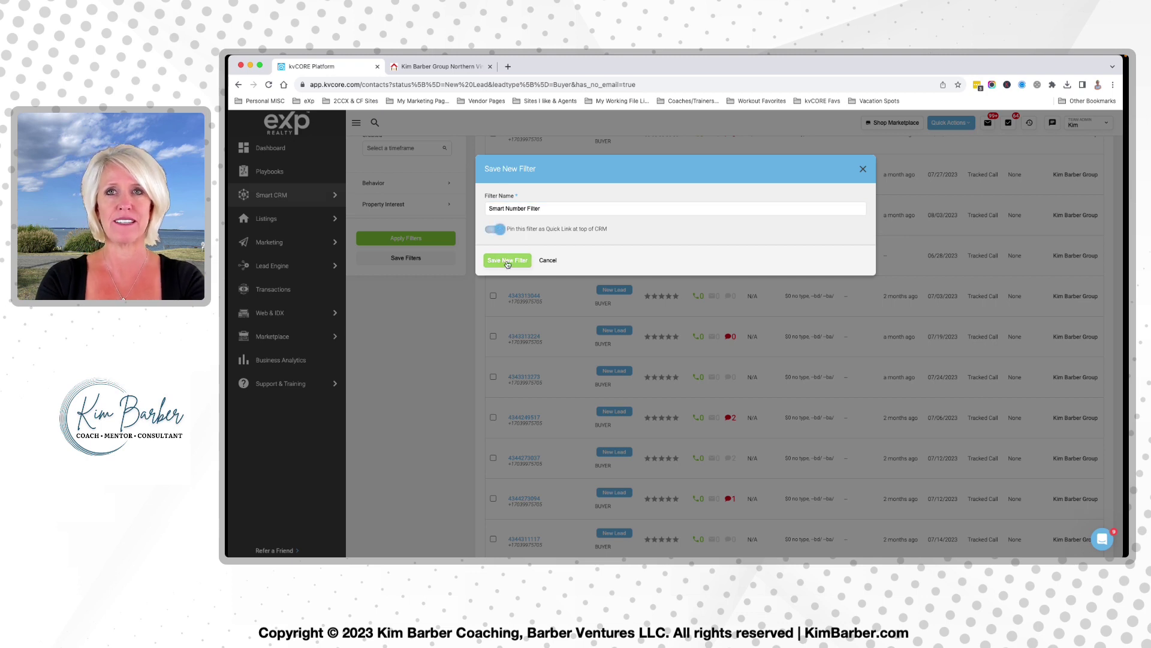
pyautogui.click(507, 261)
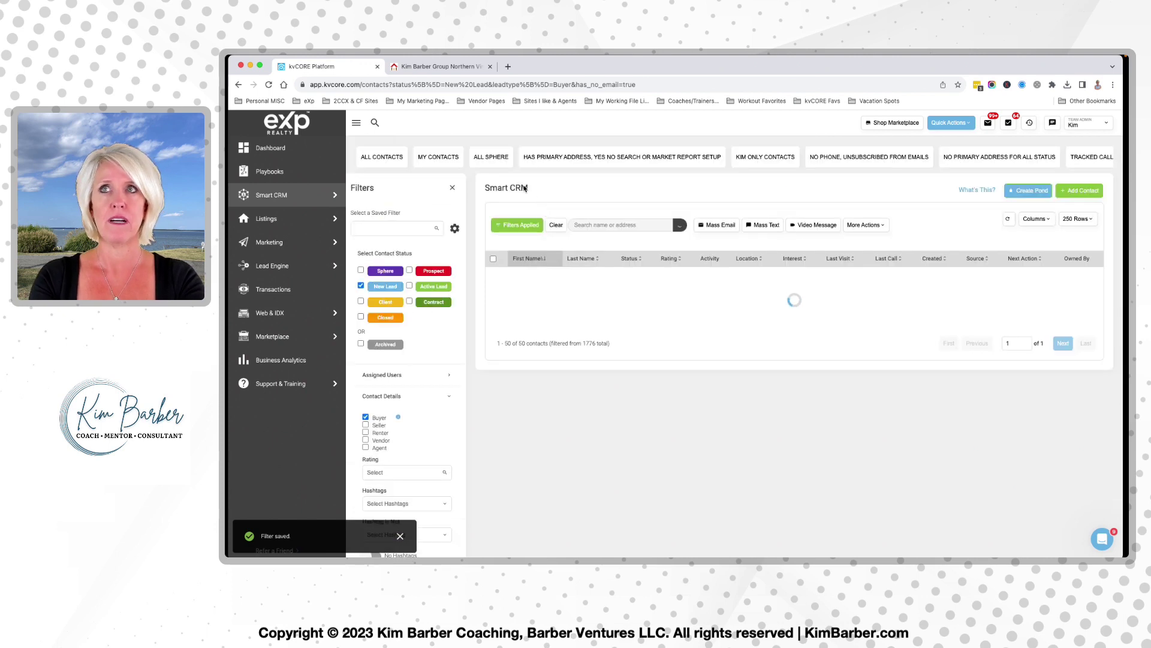
# Step: Apply the pinned quick-link filter "Tracked Calls - No Email Contacts, New Status"
pyautogui.hscroll(2, 995, 158)
pyautogui.hscroll(3, 995, 157)
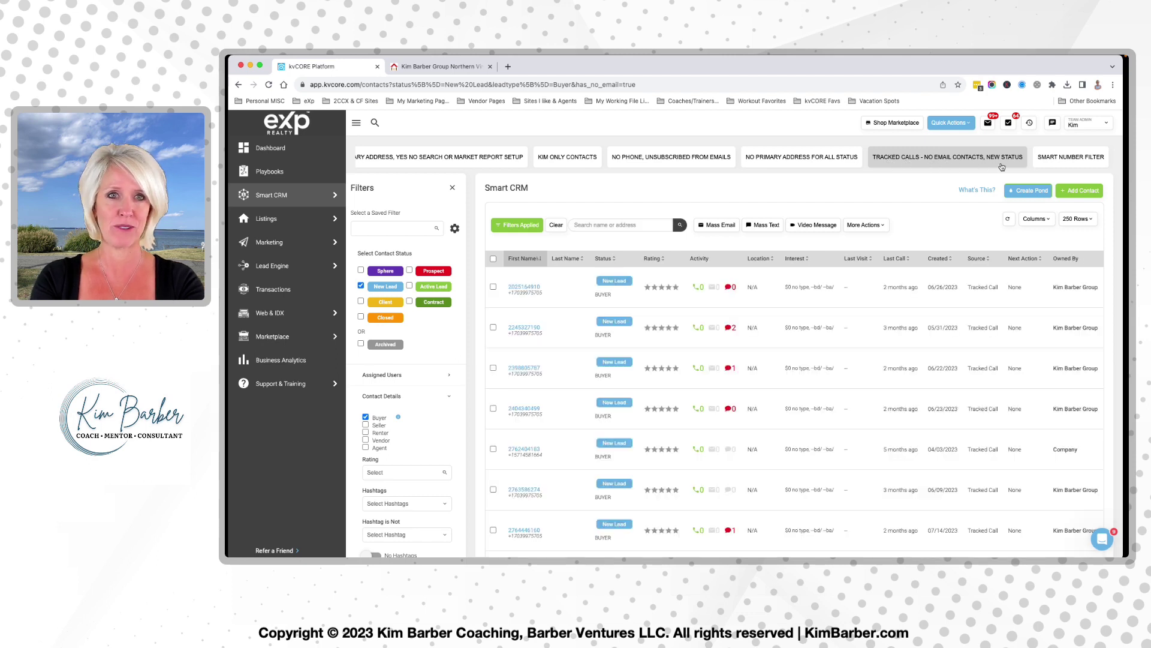
pyautogui.click(931, 158)
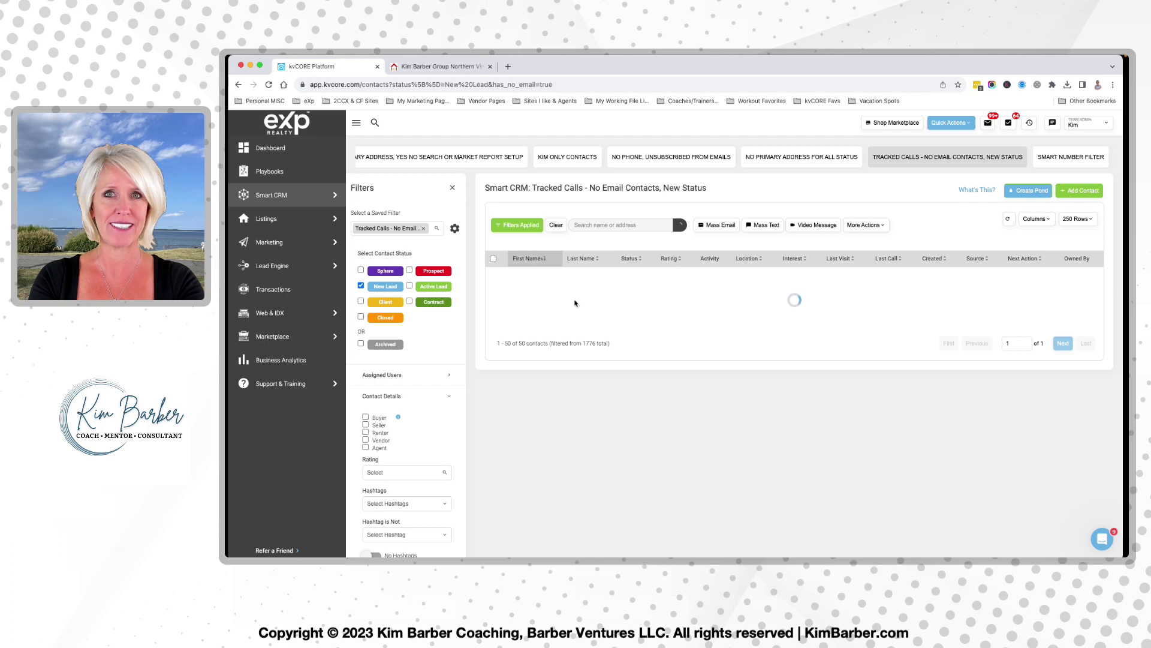
# Step: Review the list of saved filters and which ones are set as quick links on the CRM
pyautogui.click(455, 230)
pyautogui.scroll(-5, 603, 289)
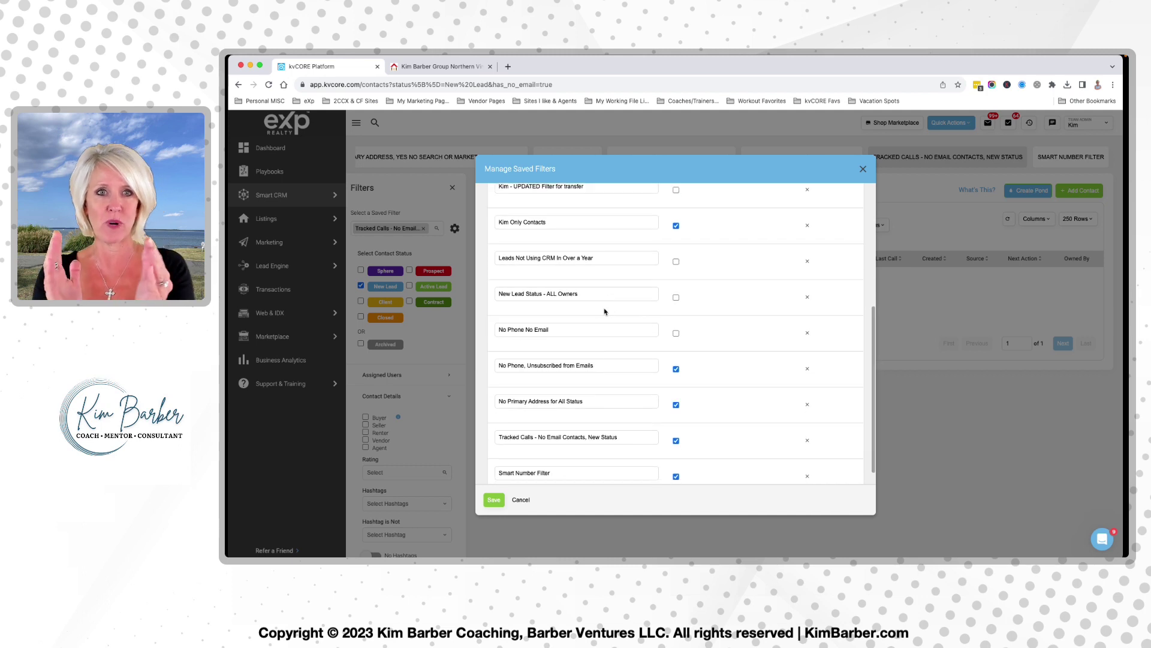
pyautogui.scroll(3, 606, 311)
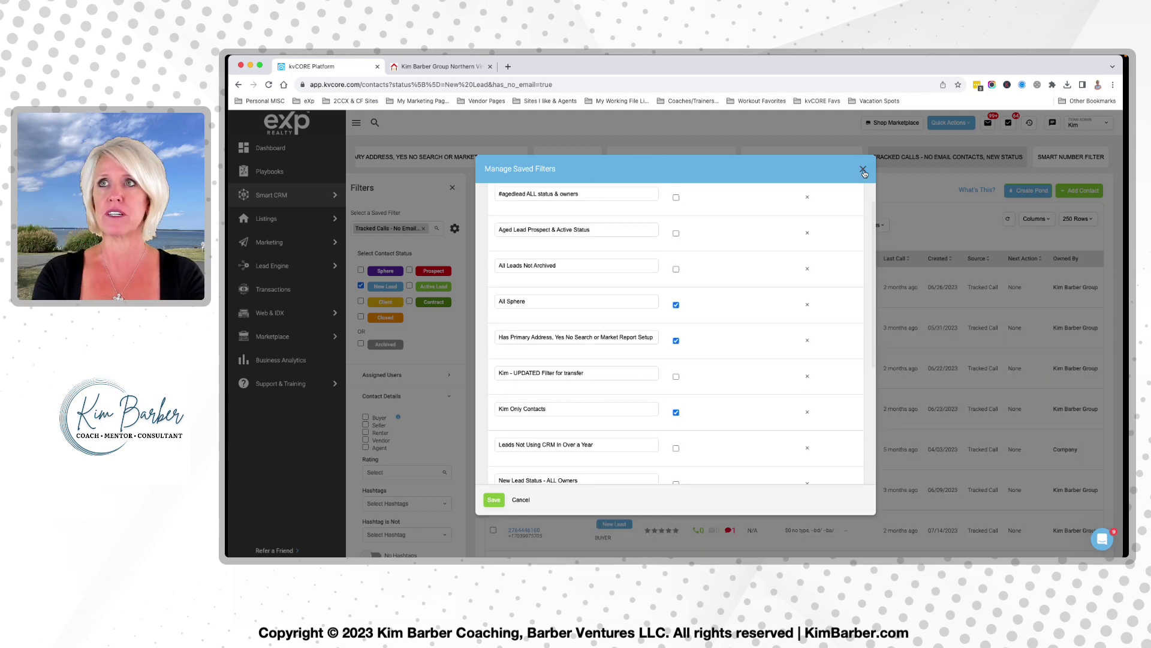
pyautogui.click(862, 169)
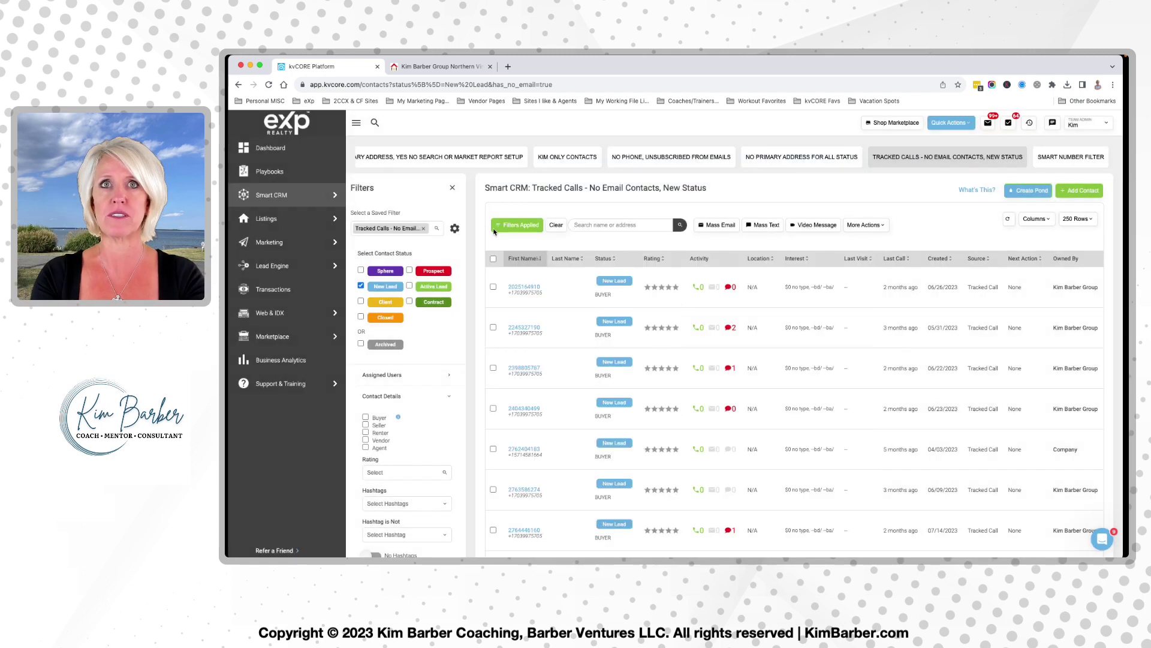
# Step: Remove the agent's "Only Contacts" saved filter from the CRM quick links and save the filter settings
pyautogui.click(455, 229)
pyautogui.scroll(-2, 646, 278)
pyautogui.scroll(-3, 647, 279)
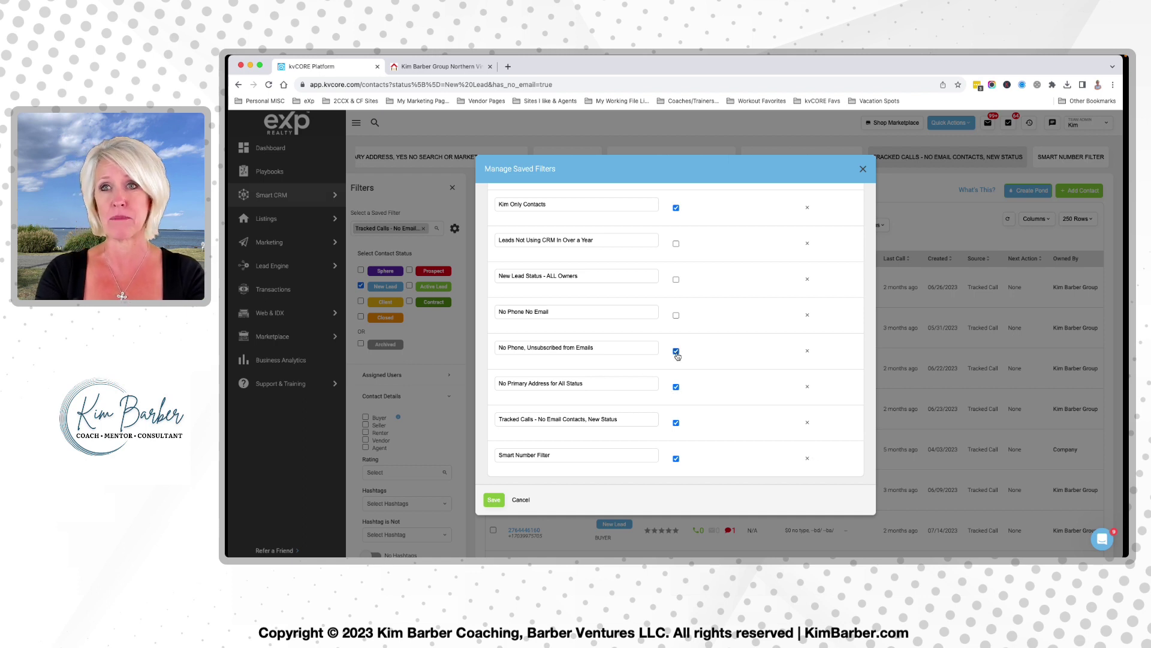
pyautogui.scroll(5, 676, 355)
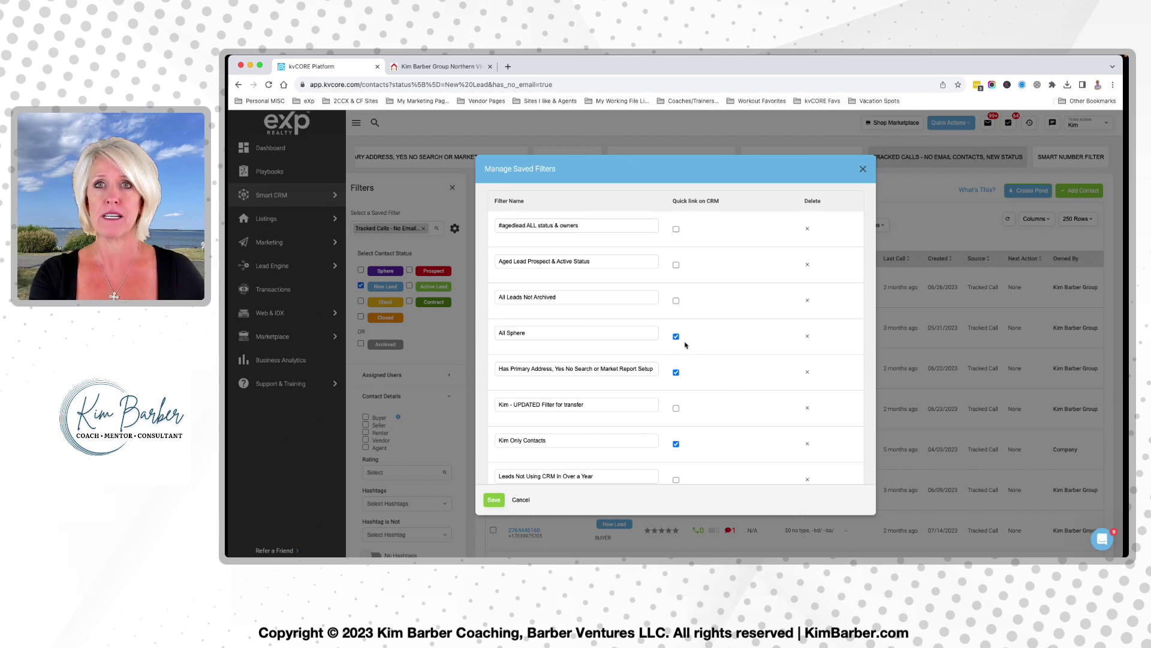
pyautogui.scroll(-4, 685, 360)
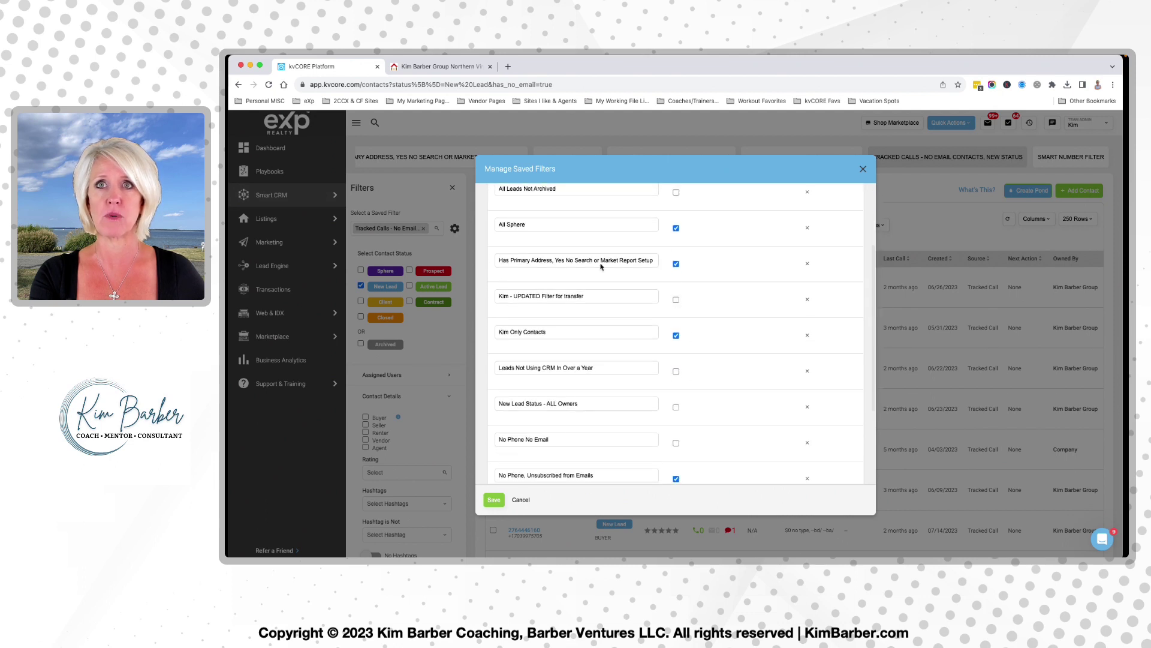
pyautogui.scroll(-3, 557, 304)
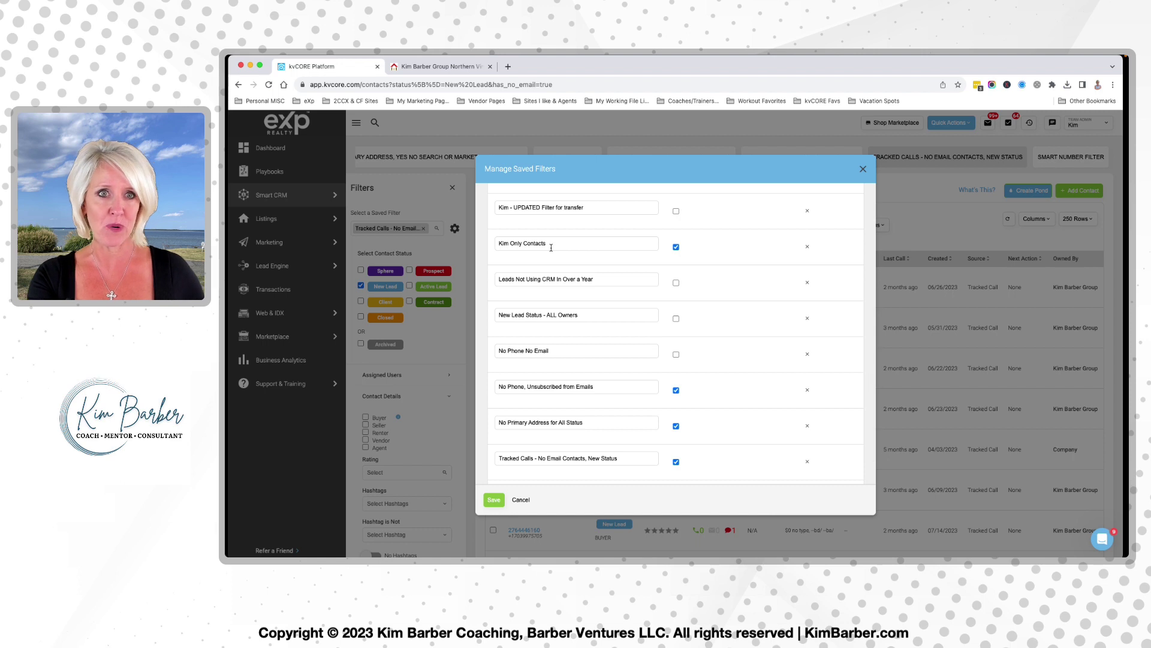
pyautogui.click(676, 247)
pyautogui.scroll(-1, 672, 269)
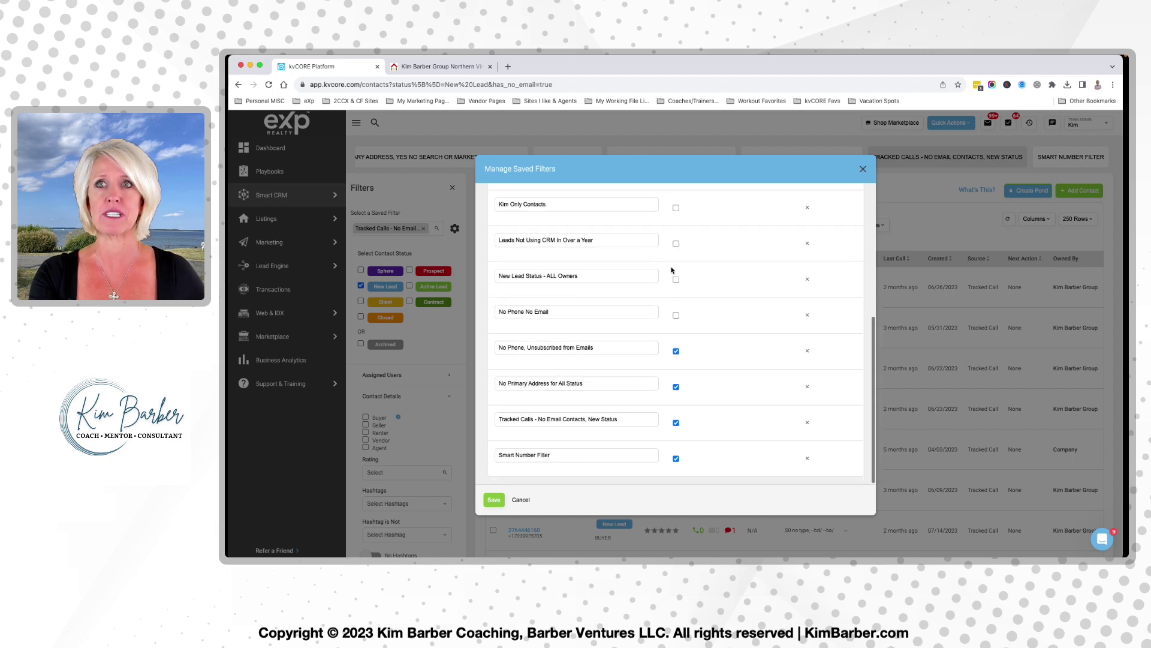
pyautogui.click(489, 499)
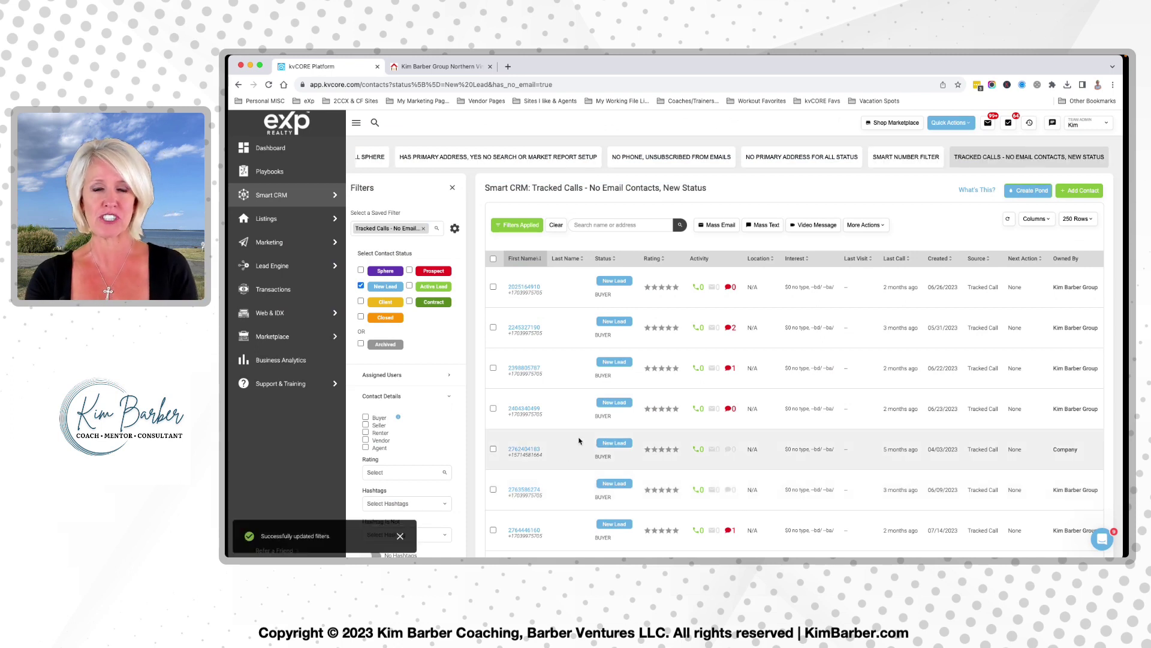
# Step: Show the available Support & Training resources
pyautogui.moveTo(262, 383)
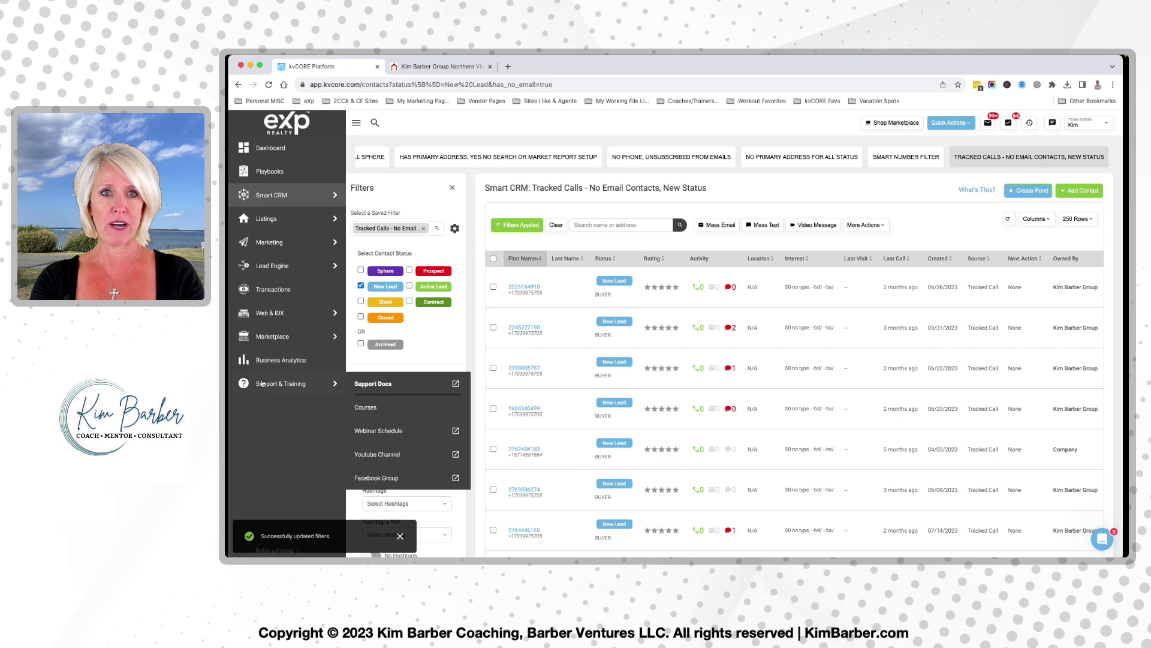